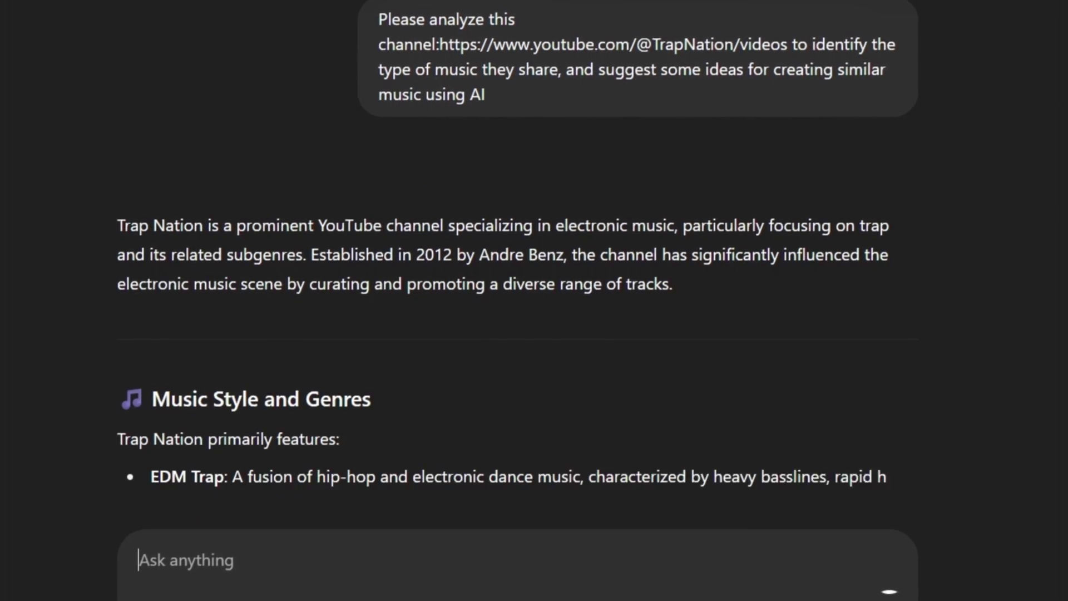
- Scroll through ChatGPT's Trap Nation analysis and back up to its genre list
scroll(507, 300, down, 15)
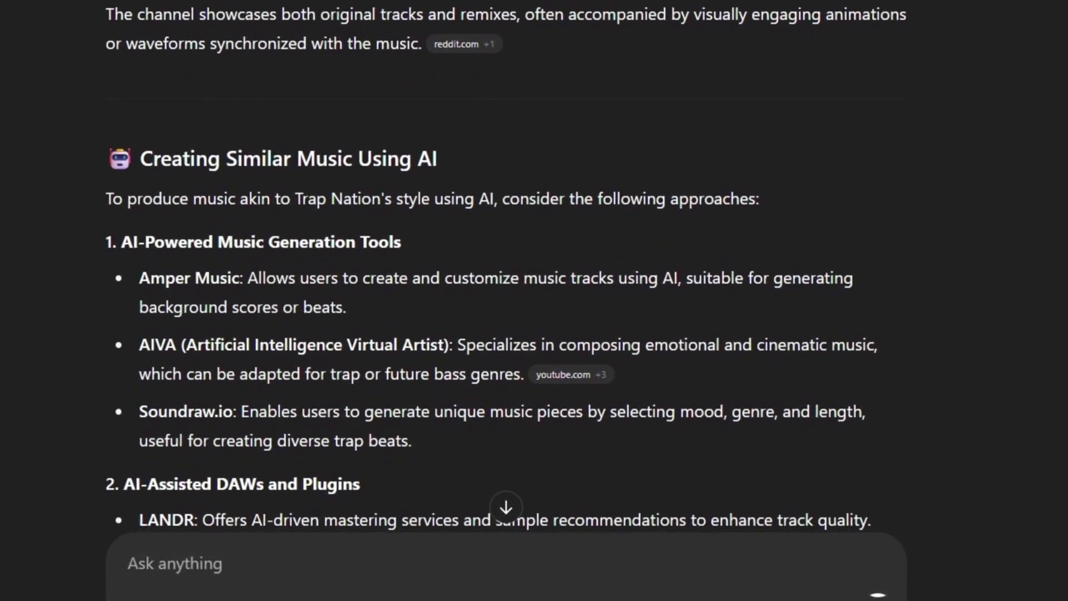
scroll(507, 300, up, 10)
- Send saved prompt 2, describing an EDM Trap track, to ChatGPT
triple_click(572, 48)
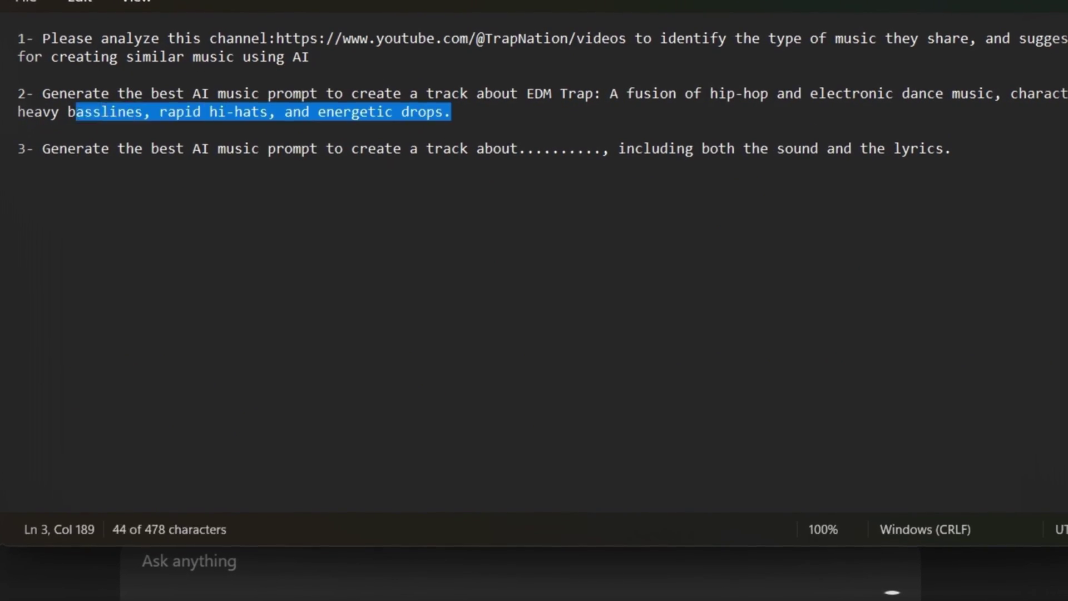
drag(67, 112, 42, 94)
key(ctrl+c)
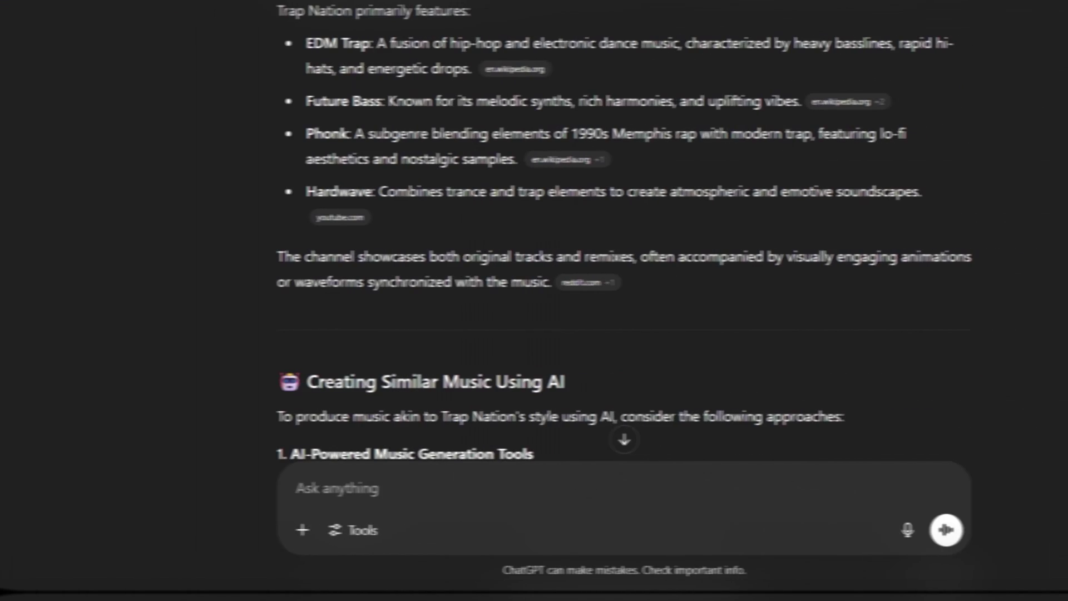
key(ctrl+v)
key(Return)
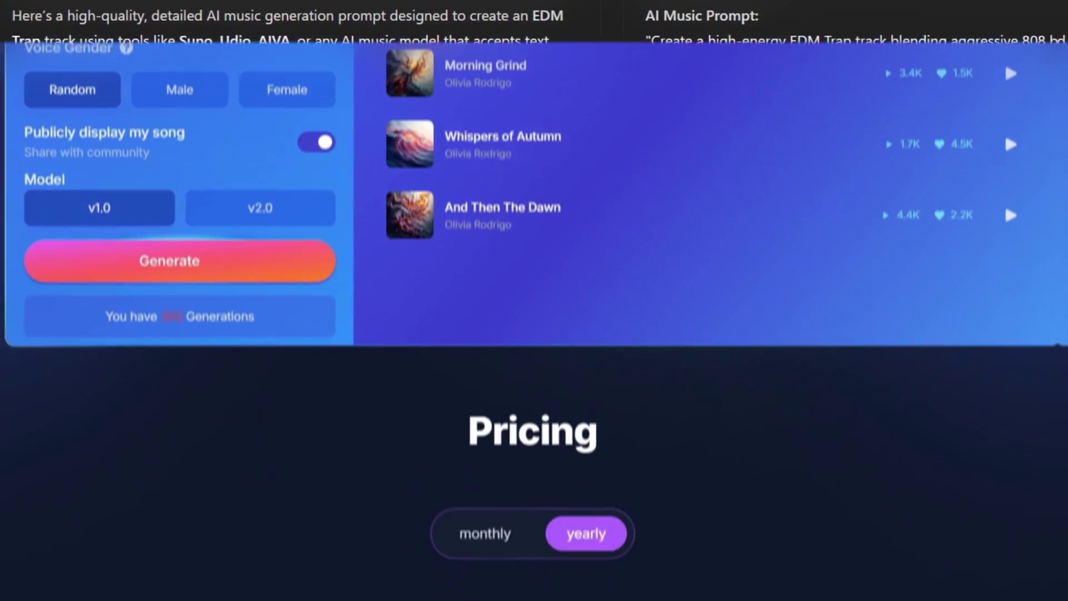
- Submit the song description 'Romantic piano piece, inspired by Chopin, melancholic mood, flowing melody.'
scroll(1003, 129, up, 7)
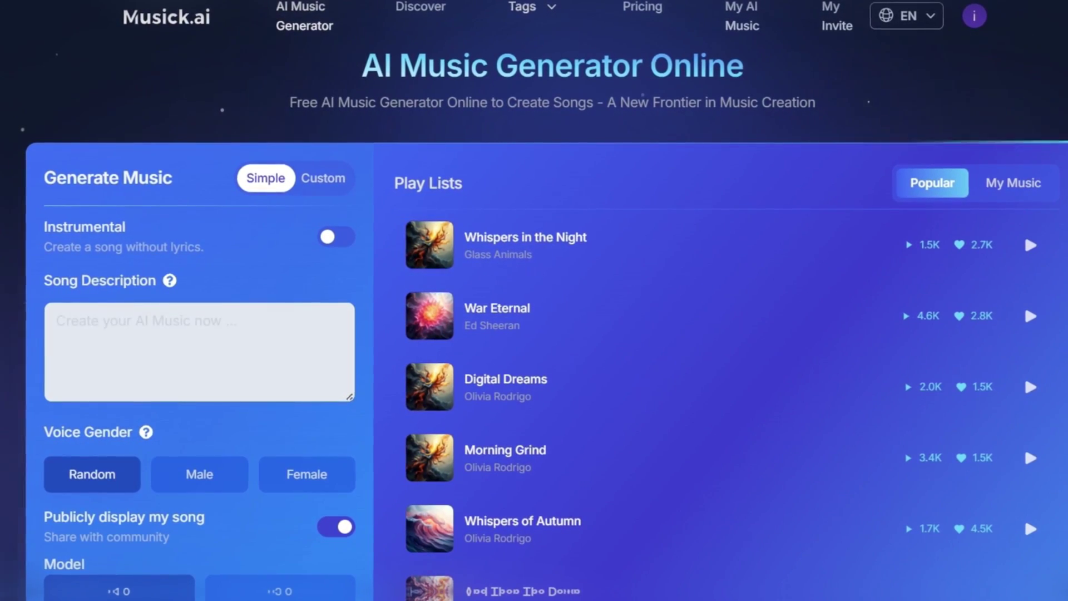
text(Romantic piano piece, inspired b)
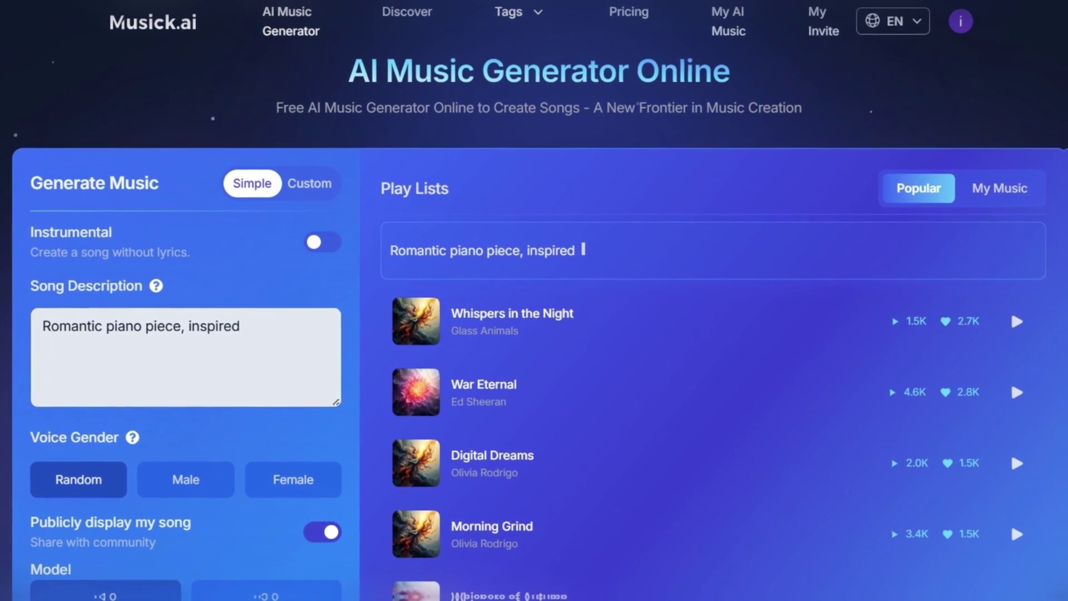
text(y Chopin, melancholic mood, flowing melody.)
key(Return)
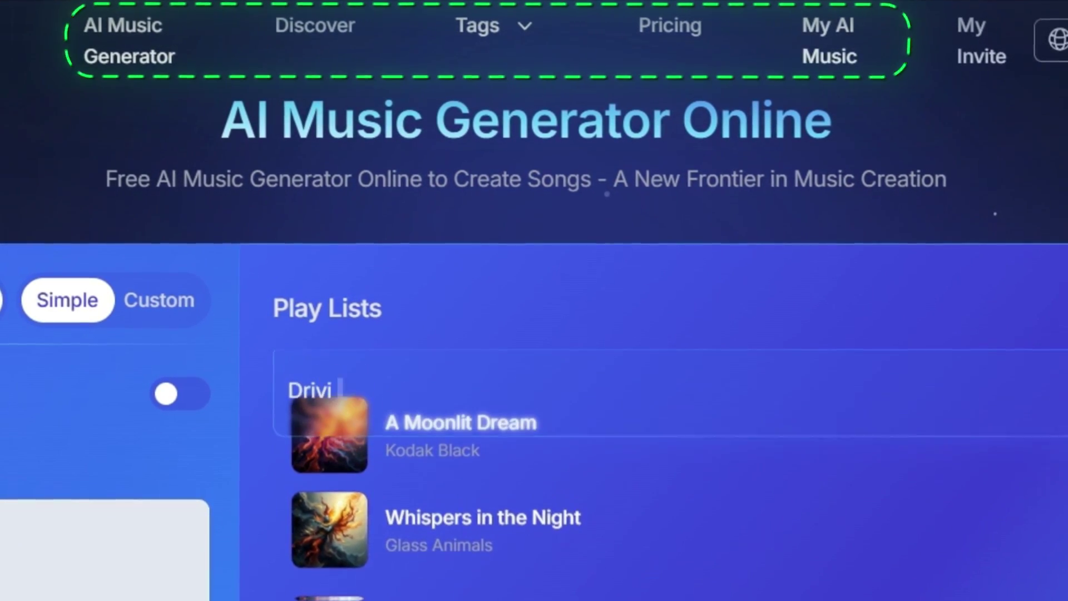
- Add 'distorted syn' to the techno description, then browse the tag categories and open Holiday Music
text(distorted syn)
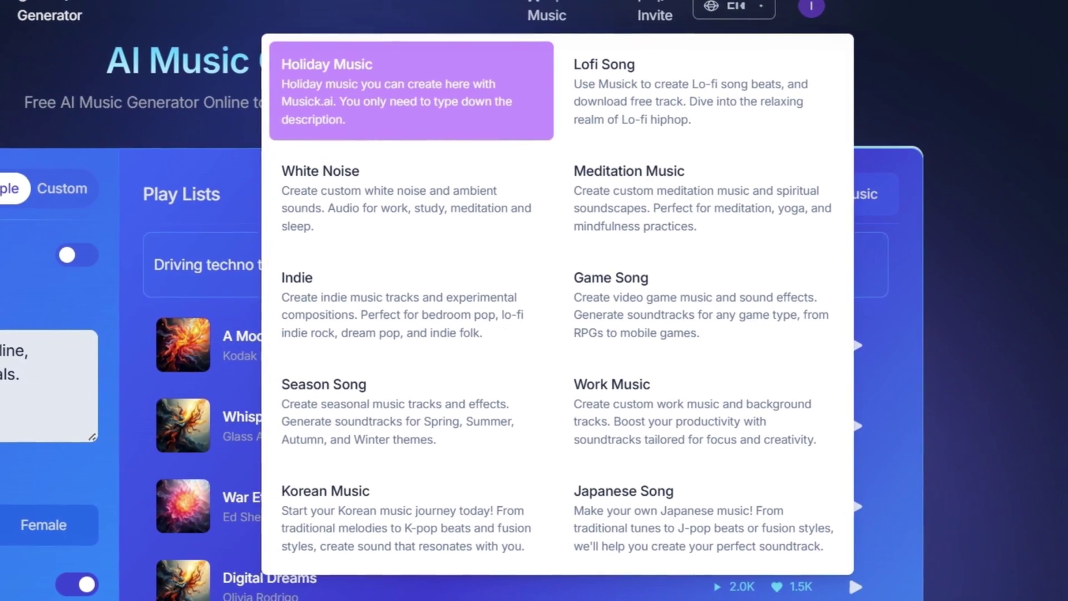
key(Down)
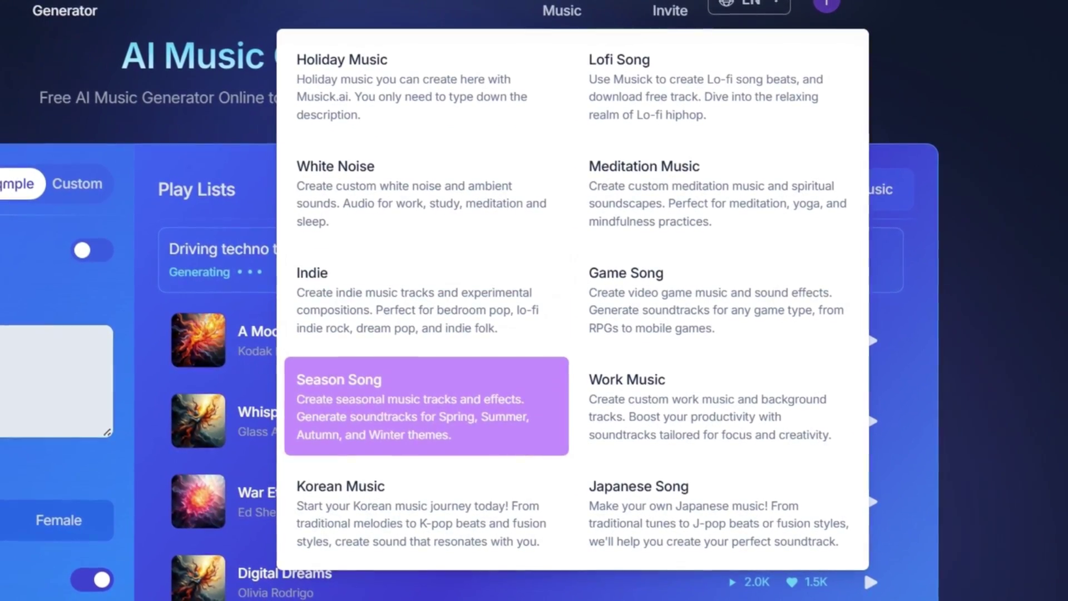
key(Right)
key(Up)
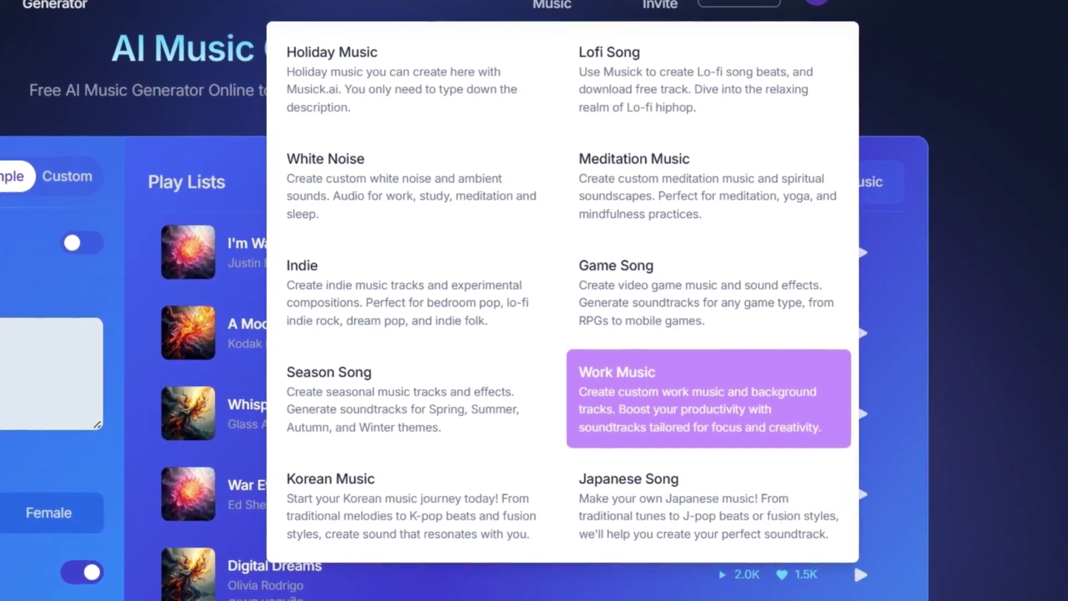
key(Up)
key(Left)
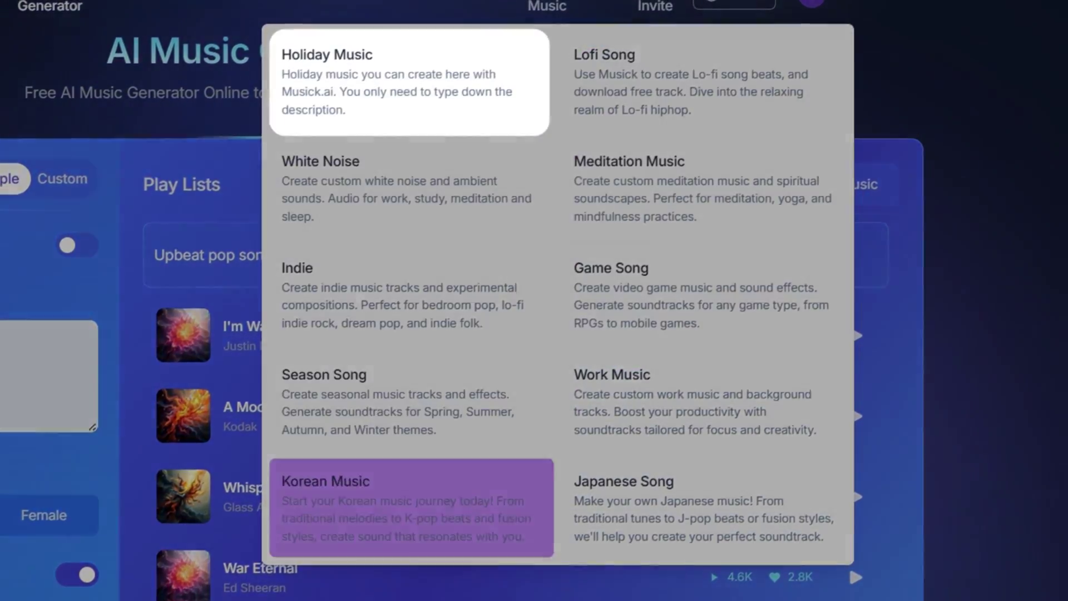
key(Down)
key(Down)
key(Down)
key(Up)
key(Up)
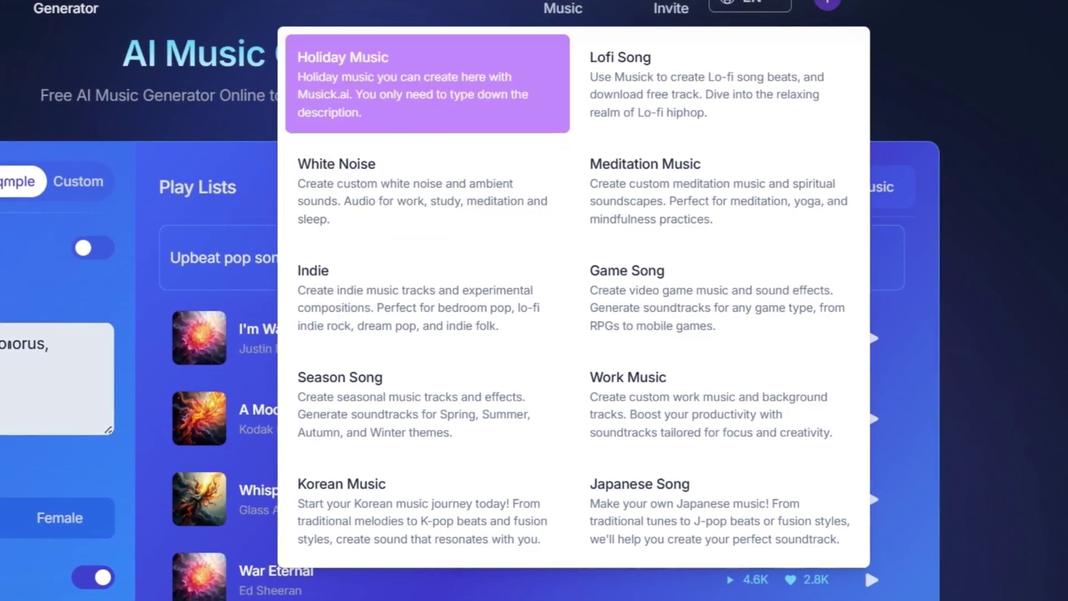
key(Return)
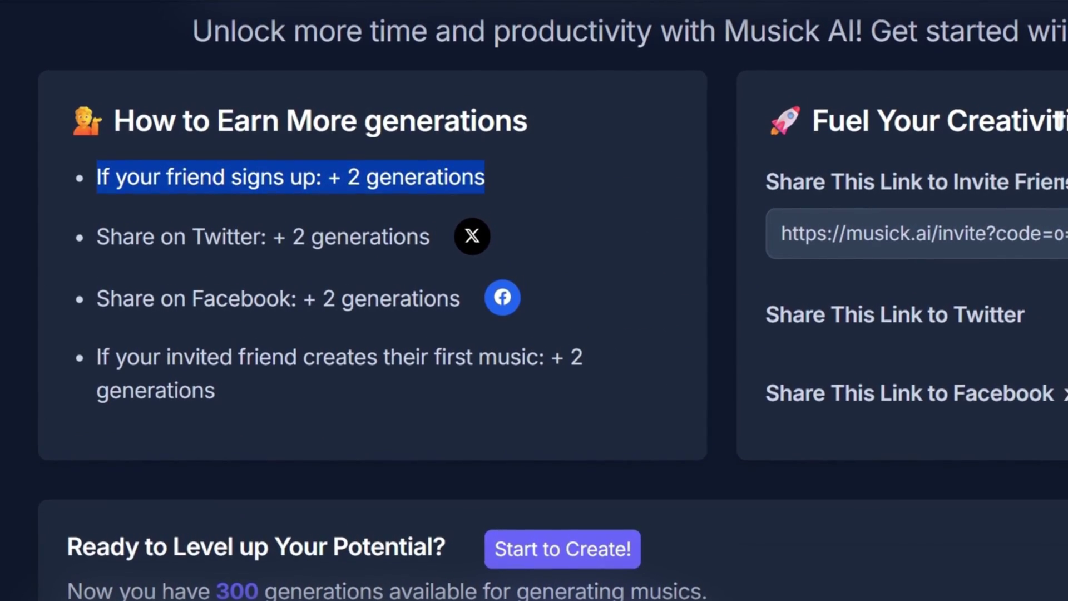
scroll(534, 300, down, 5)
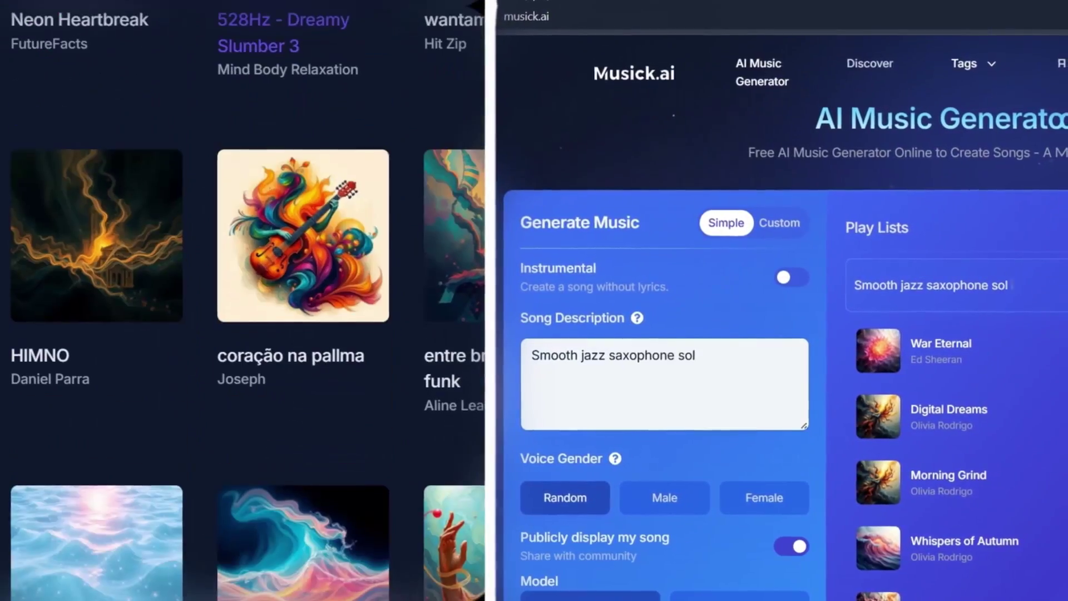
text(drums with brushes, late-ni)
scroll(779, 334, down, 2)
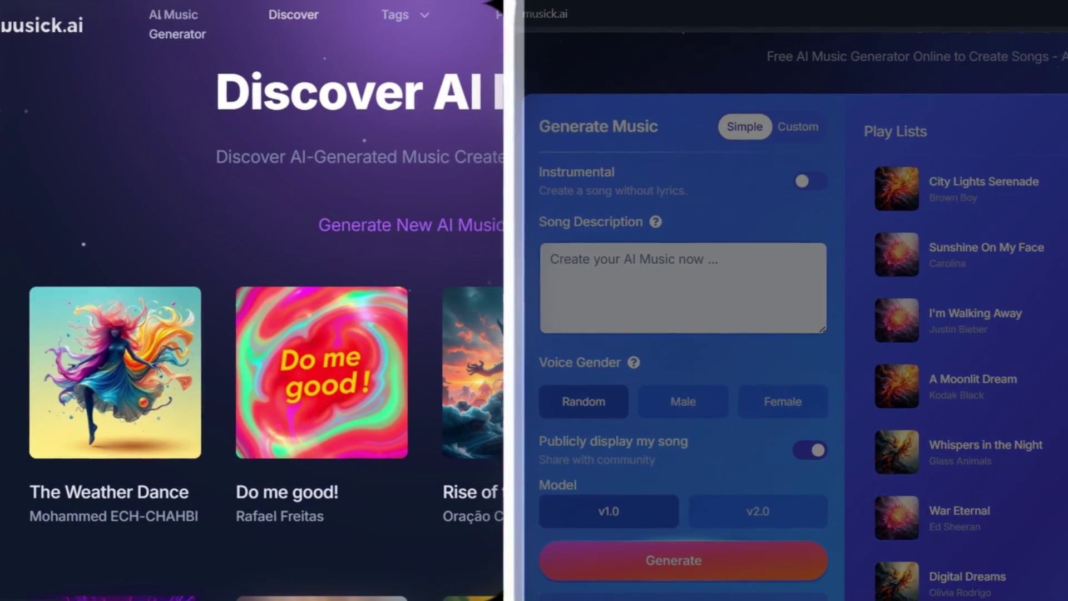
scroll(796, 334, up, 2)
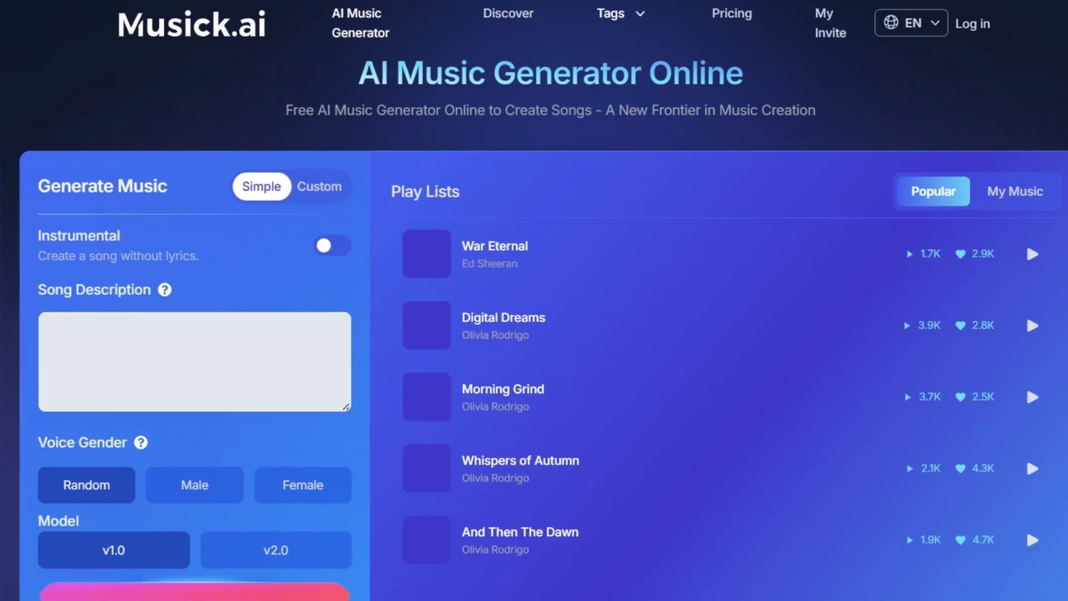
- Start a smooth jazz saxophone description, then paste the EDM Trap prompt from ChatGPT
text(Smooth jazz saxoophone solo, walking bassline, drums with brushes, late-night c)
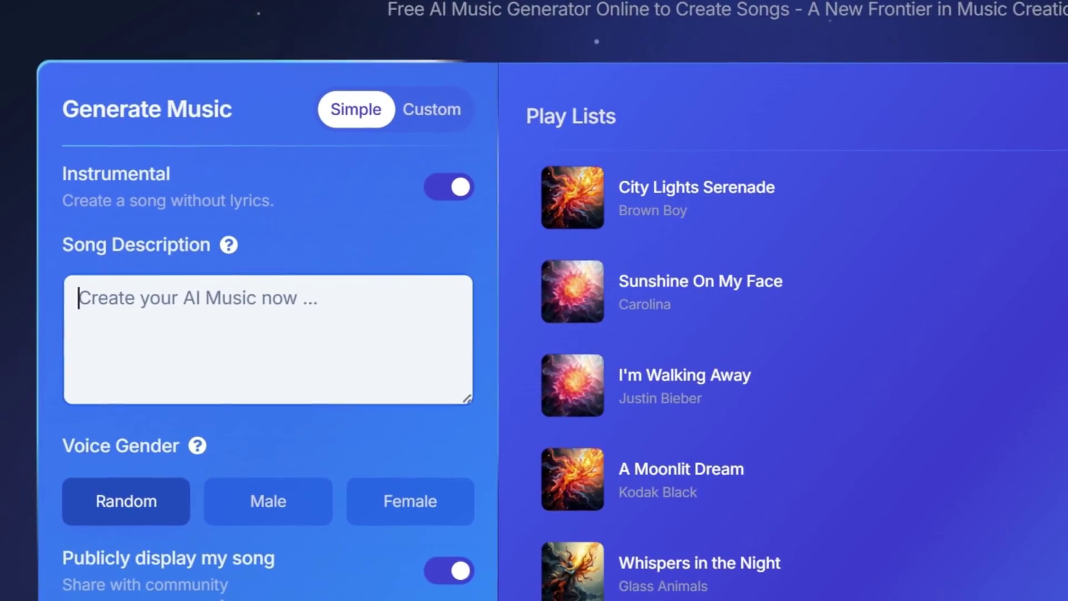
key(ctrl+v)
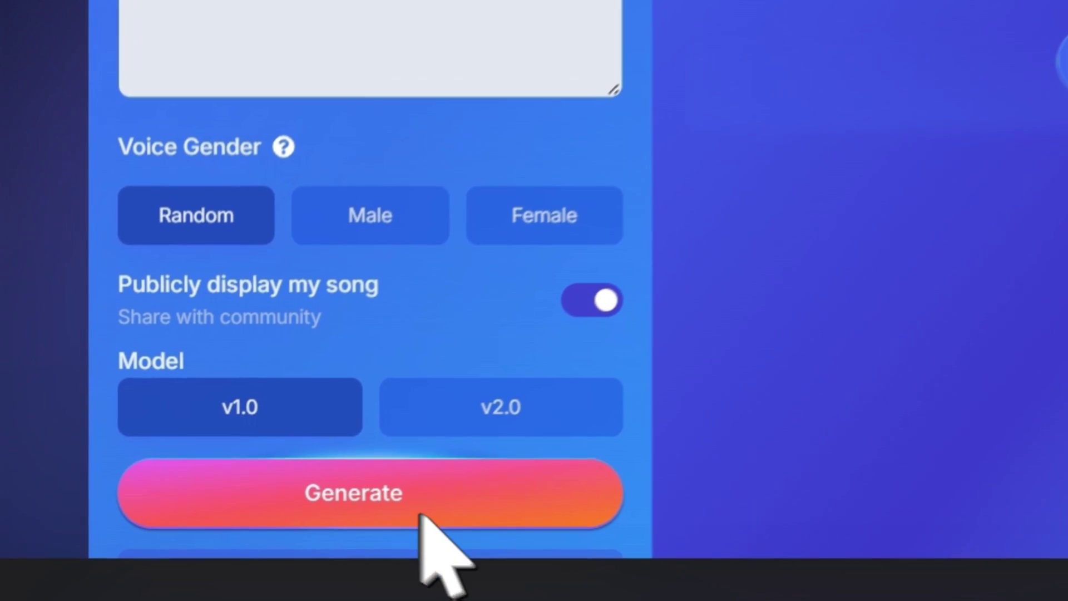
- Generate the EDM Trap track, which comes out as Dark Pulse
click(436, 524)
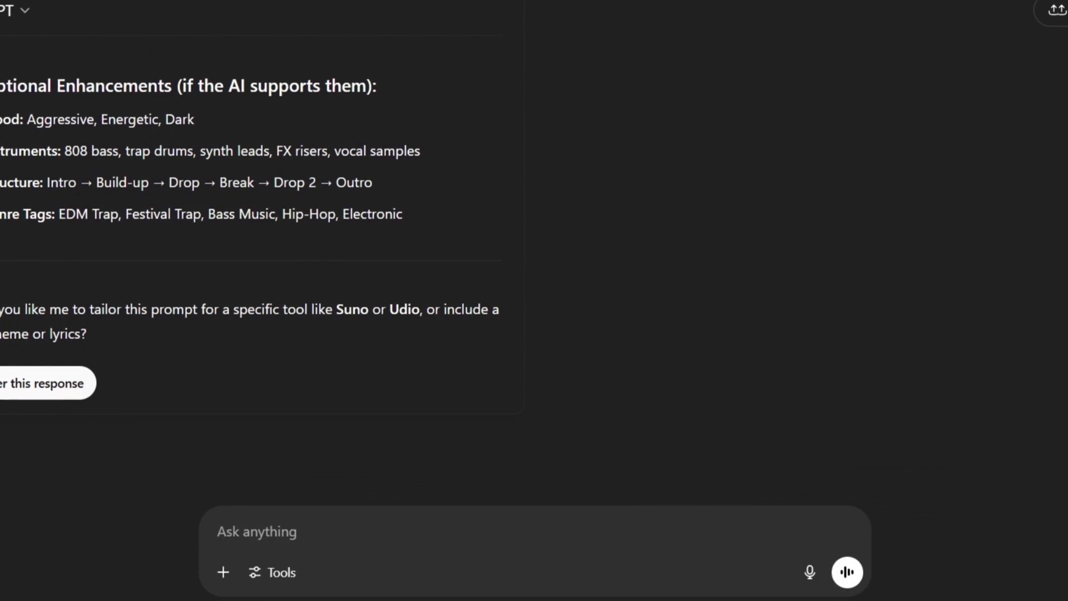
- Send the NEFFEX channel analysis request to ChatGPT and scroll through the reply
key(ctrl+v)
key(Return)
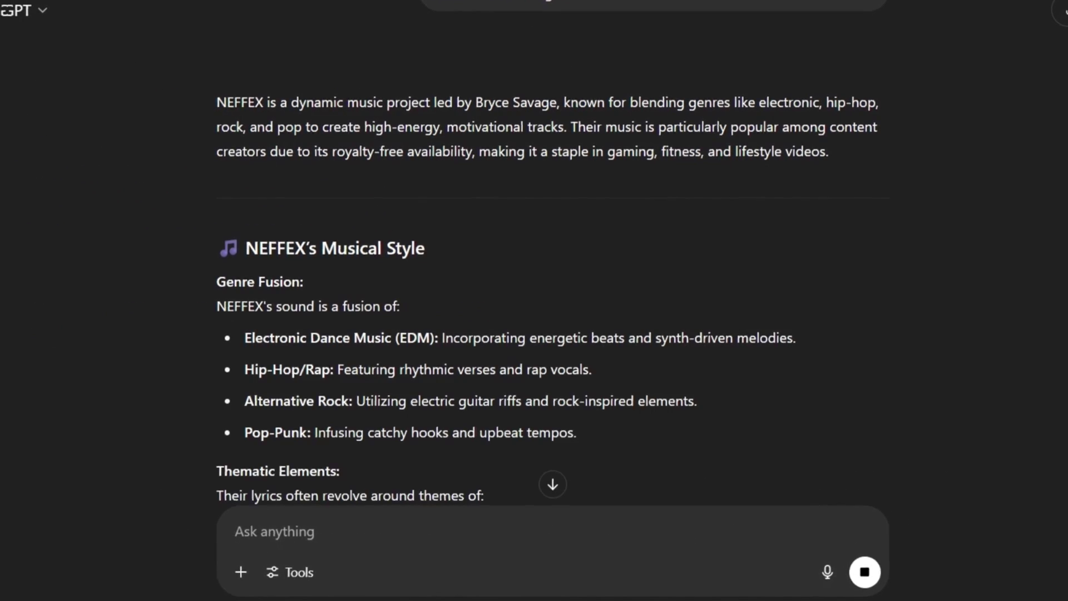
scroll(543, 278, down, 3)
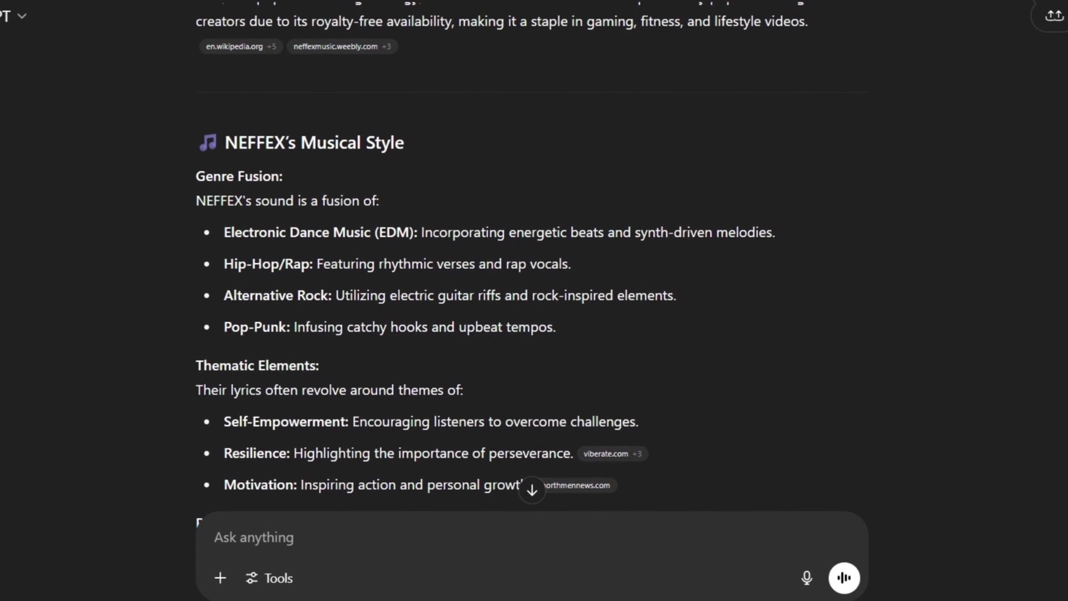
- Fill prompt 3 with the Hip-Hop/Rap genre and send it to ChatGPT
key(alt+Tab)
double_click(573, 174)
text(Hip-Hop/Rap: Featuring rhythmic verses and rap vocals.)
drag(170, 173, 143, 173)
key(ctrl+c)
key(alt+Tab)
key(ctrl+v)
key(Return)
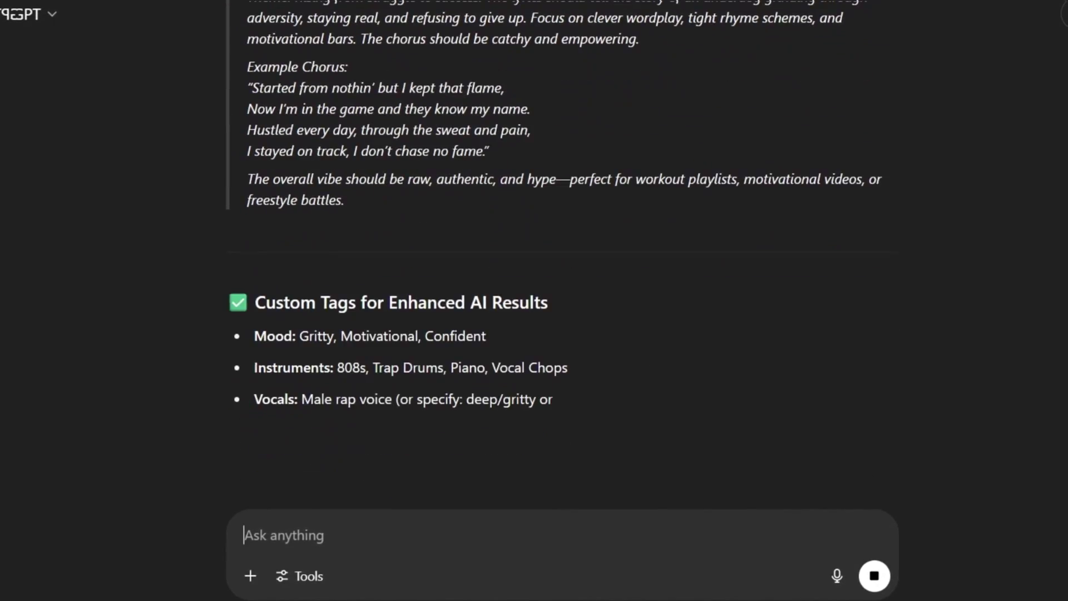
- Switch to Custom mode and paste the hip-hop beat description into Style of Music
scroll(554, 251, up, 5)
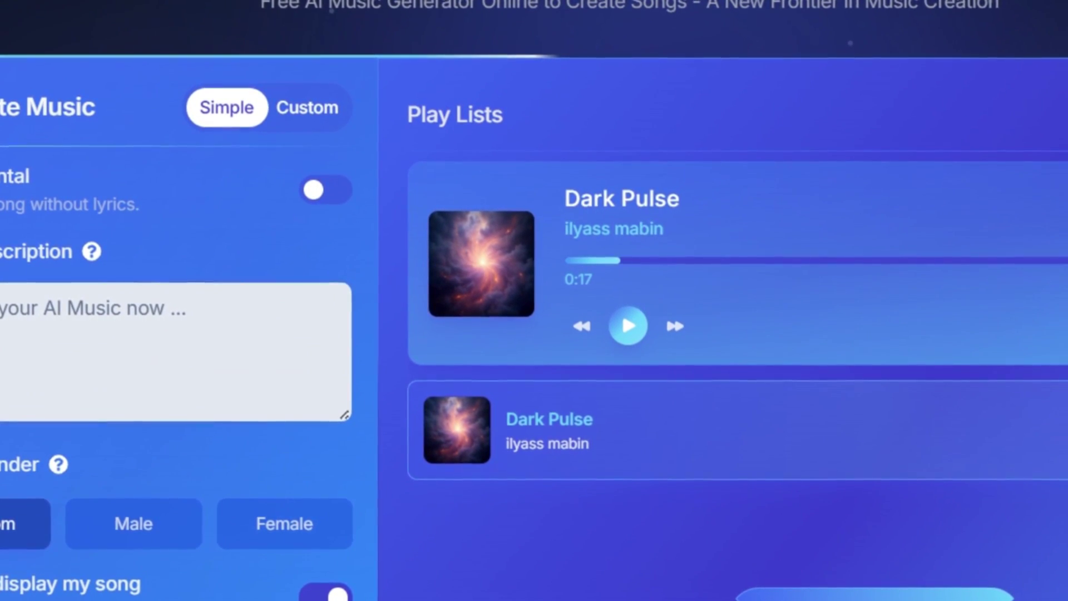
click(306, 165)
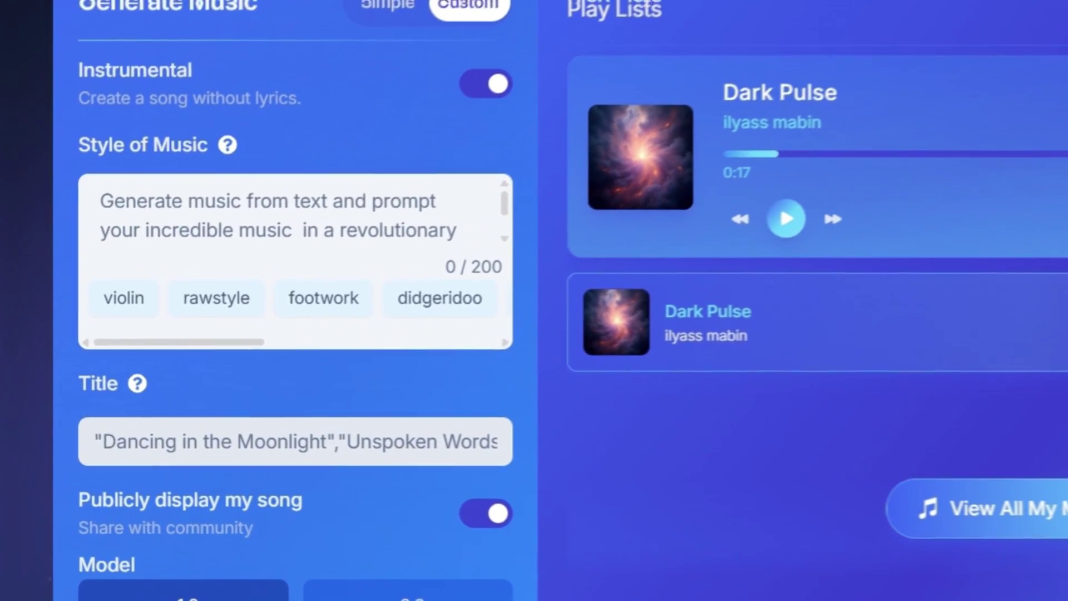
key(ctrl+v)
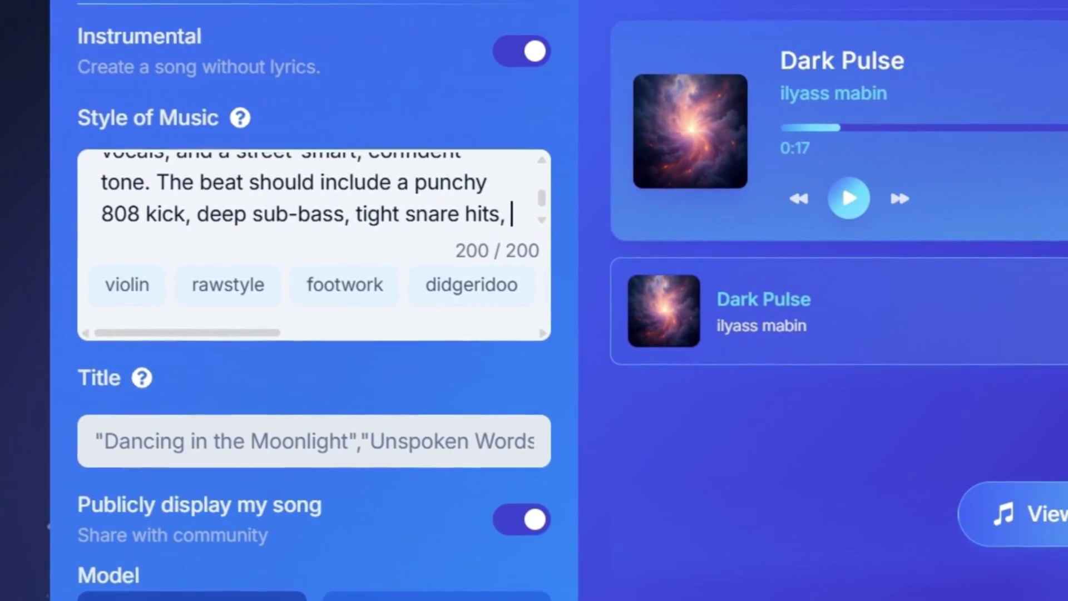
click(96, 440)
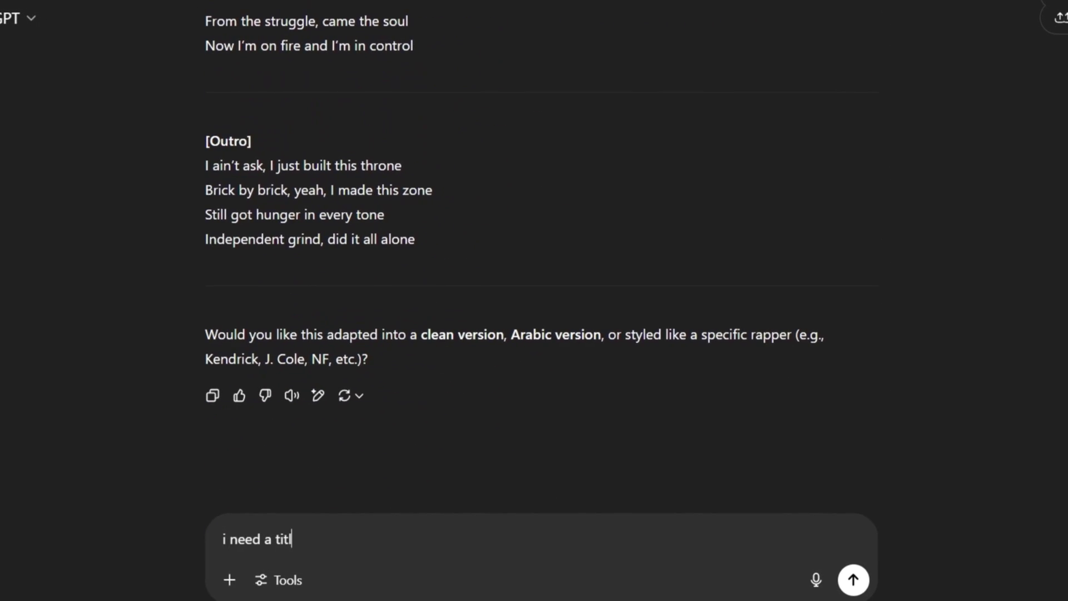
- Ask ChatGPT 'i need a title for this music'
text(sic)
key(Return)
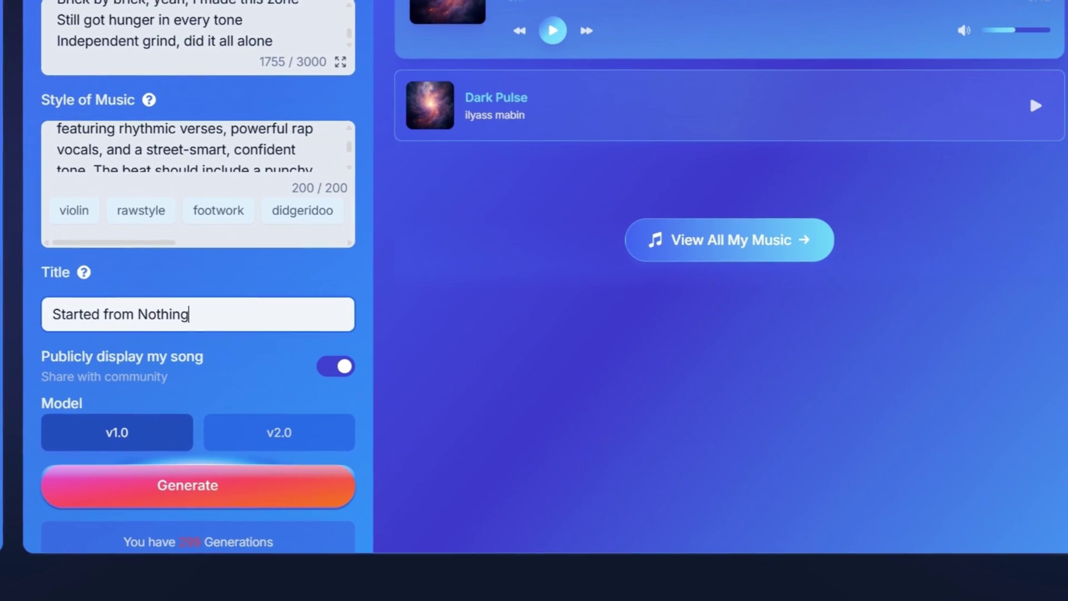
- Generate the rap track with the title 'Started from Nothing'
click(187, 485)
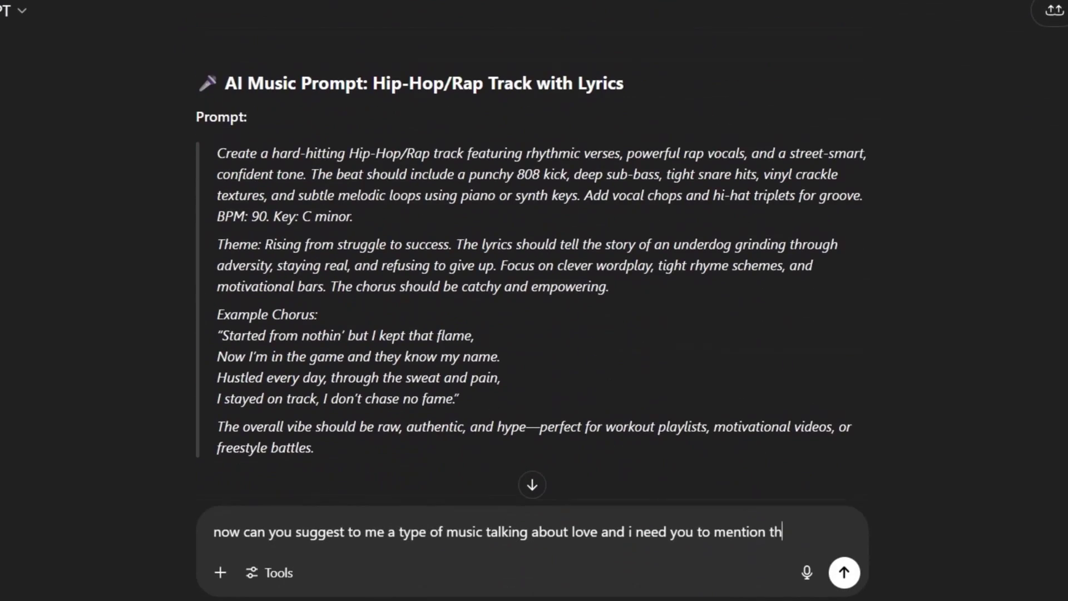
- Ask ChatGPT for an R&B love-song prompt that describes the music style and includes full lyrics
text(e style of the music in the prompt and also i need u to write me the lyrics of the music between th)
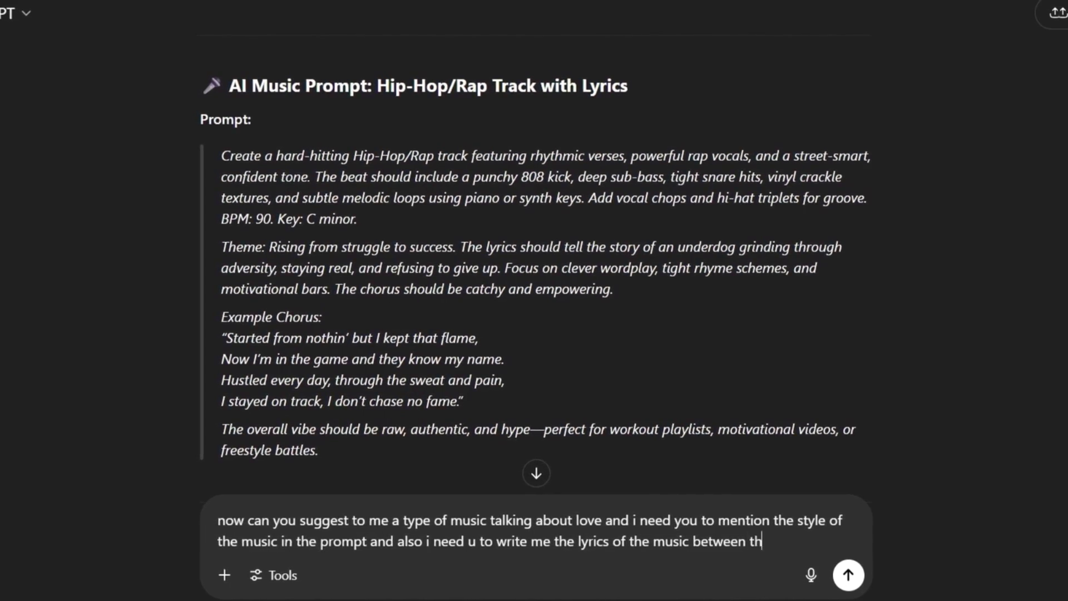
key(Return)
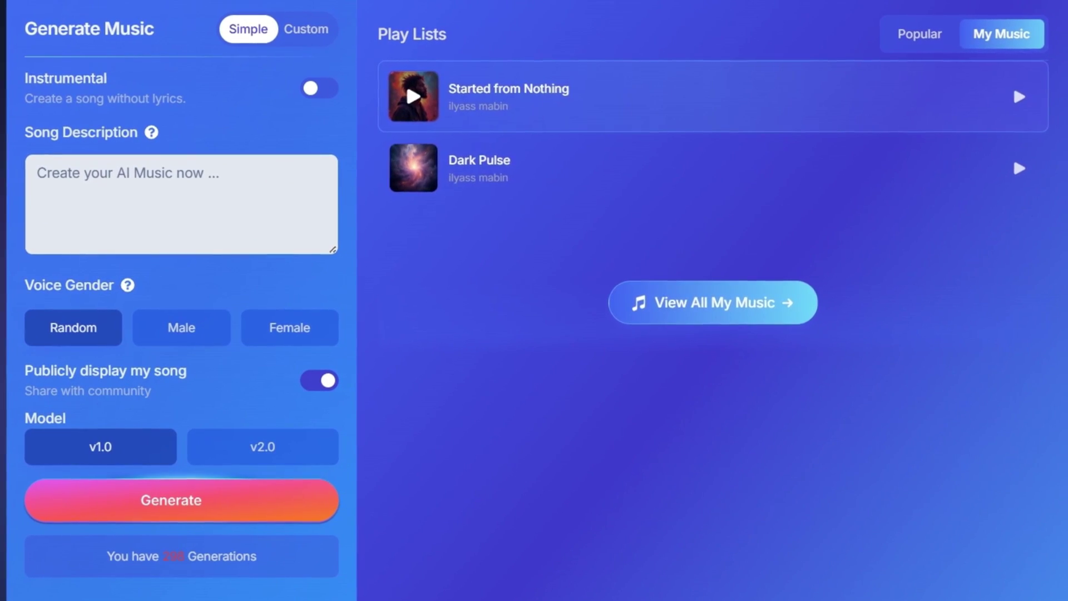
- Play the newly generated Started from Nothing song from the My Music list
click(1018, 96)
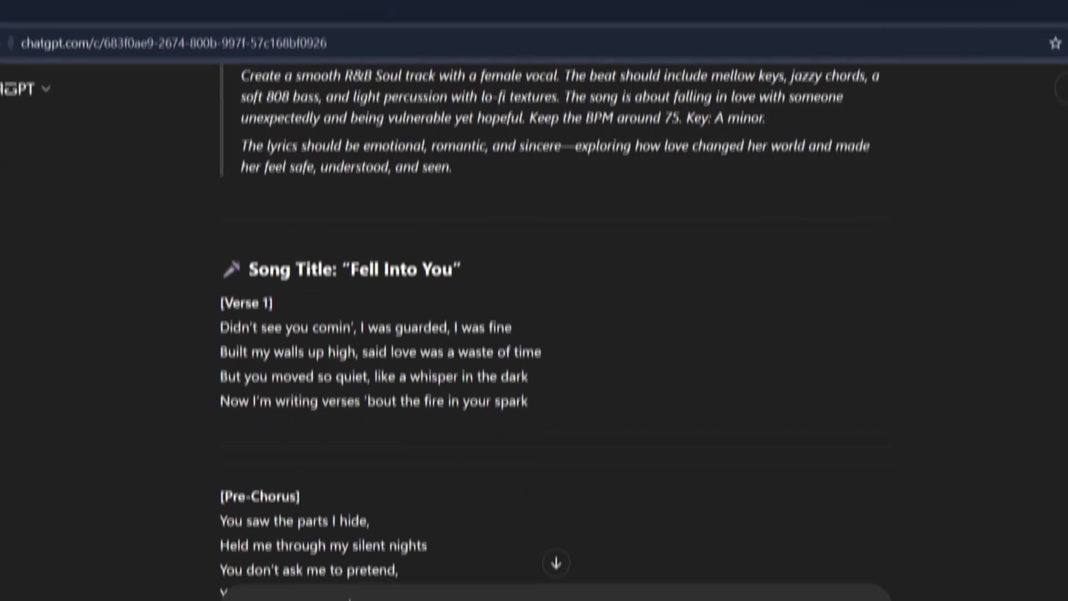
- Ask ChatGPT for a Brazilian love song with a male voice
text(e same but we need a brazi)
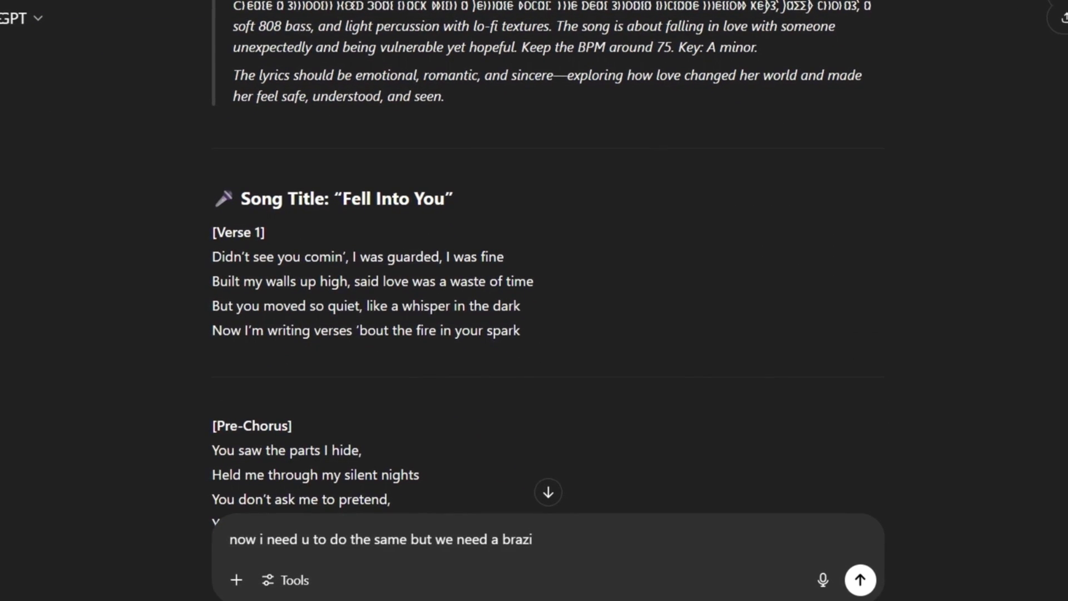
text( male voice)
key(Return)
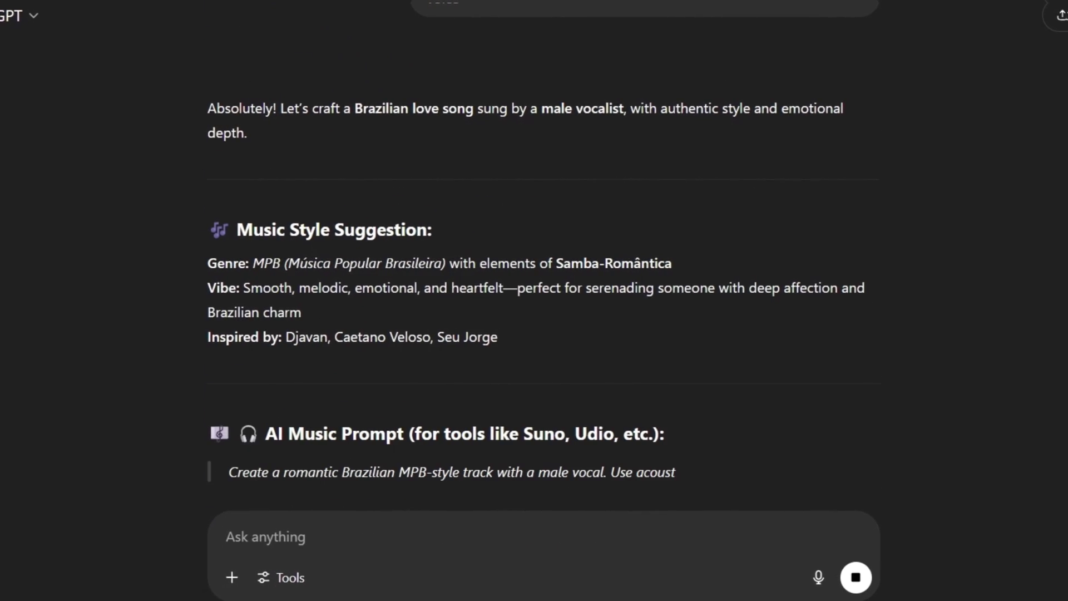
scroll(556, 278, down, 6)
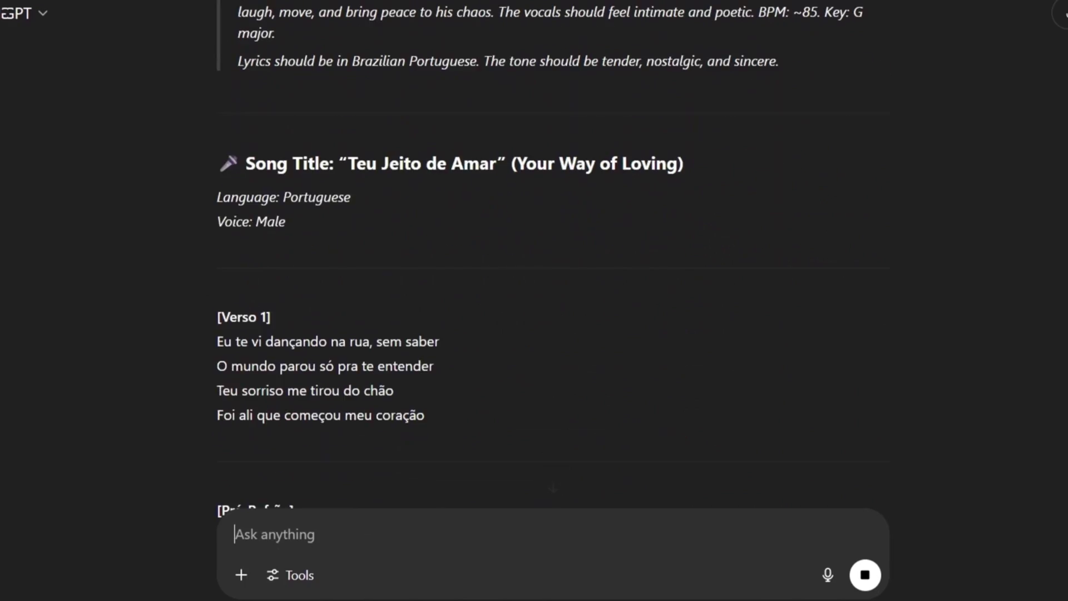
scroll(557, 278, up, 9)
scroll(556, 278, down, 3)
- Paste ChatGPT's AI Music Prompt into the style field in Musick.ai's Custom mode
drag(257, 333, 221, 248)
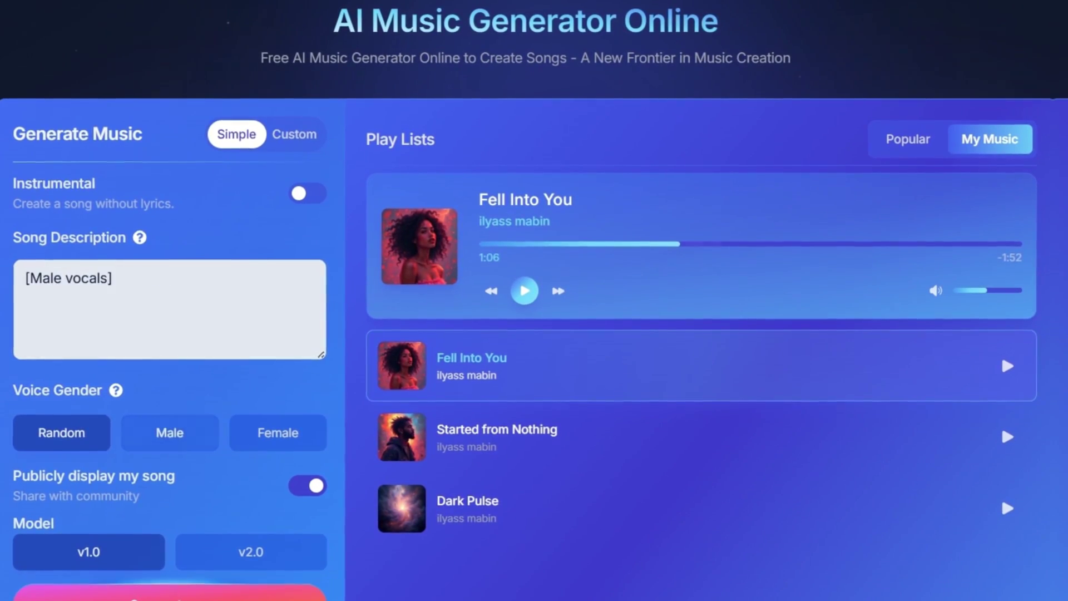
click(294, 134)
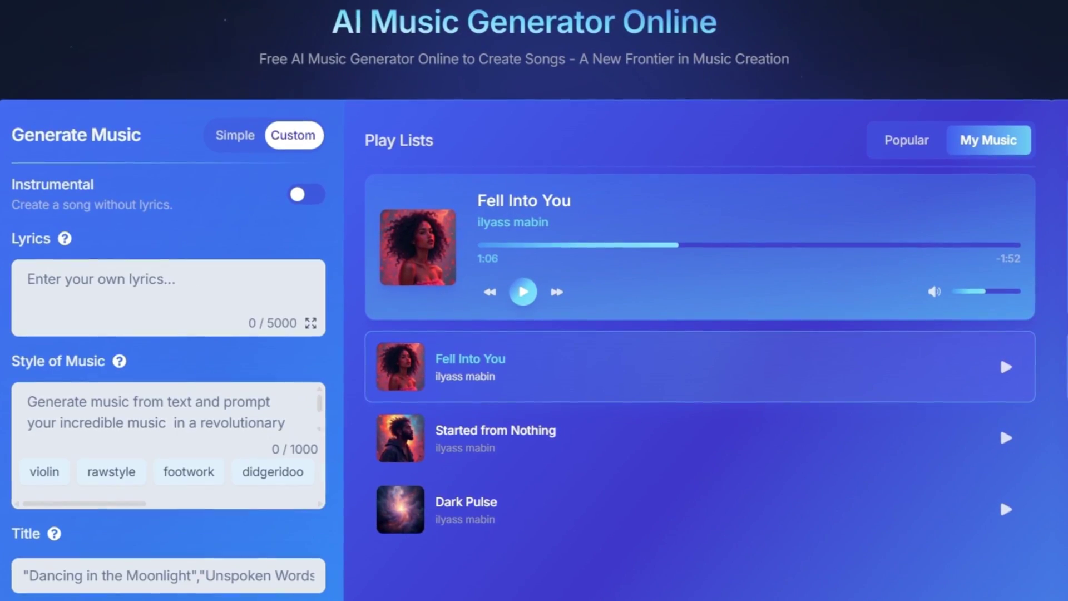
click(167, 411)
key(ctrl+v)
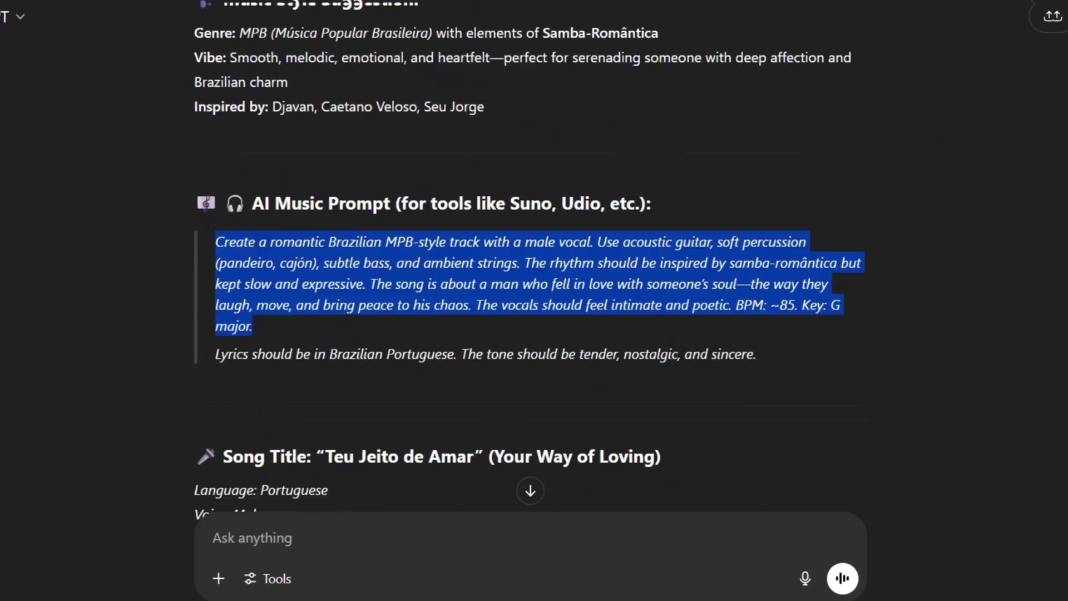
- Paste the title Teu Jeito de Amar and the Portuguese lyrics, and choose model v2.0
scroll(528, 278, down, 3)
drag(326, 334, 475, 334)
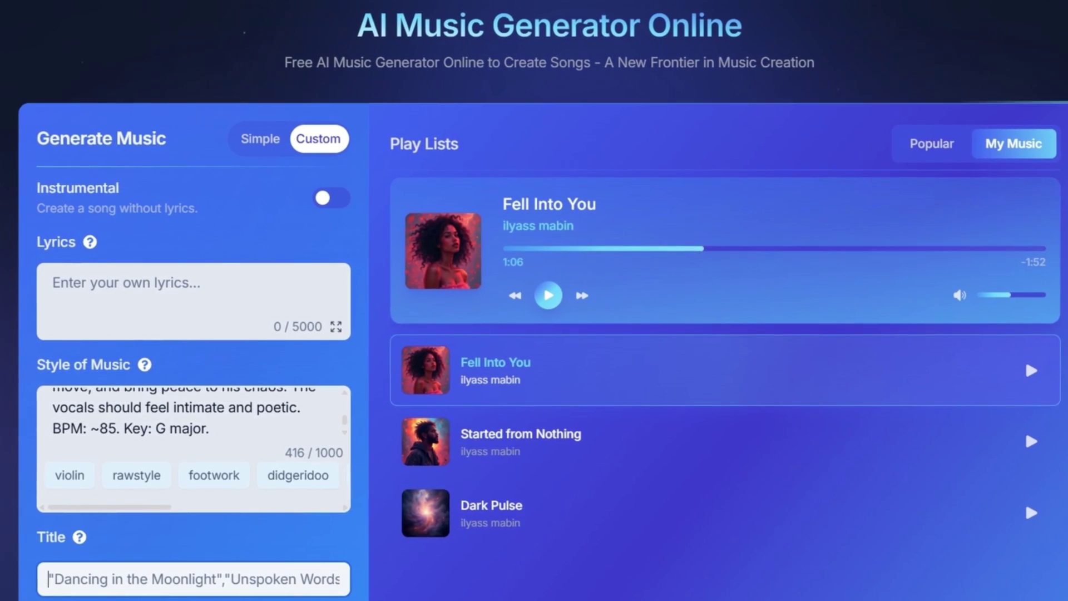
key(ctrl+v)
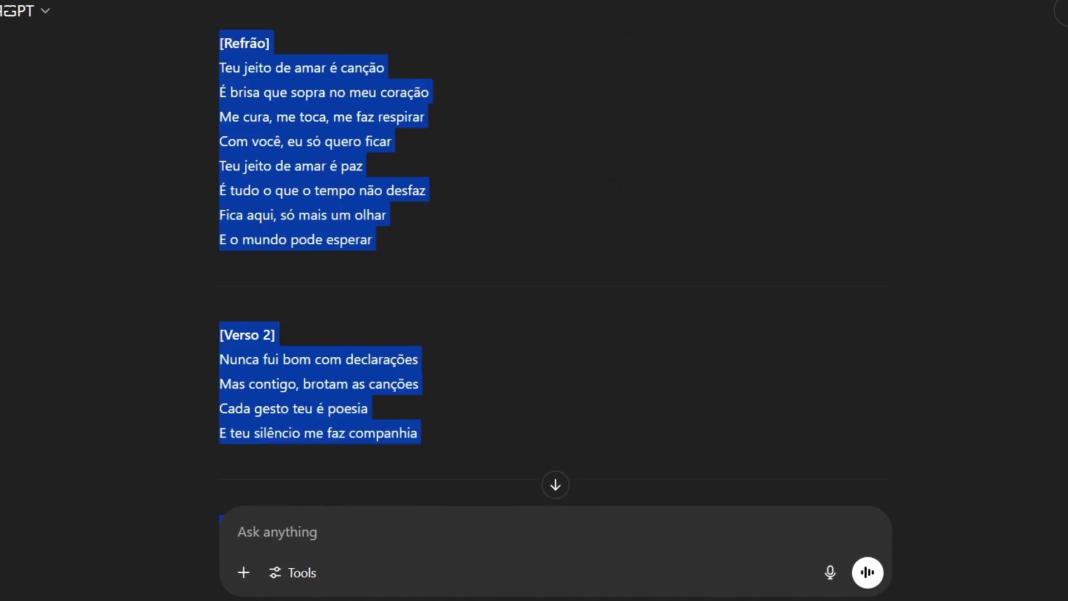
scroll(534, 278, down, 5)
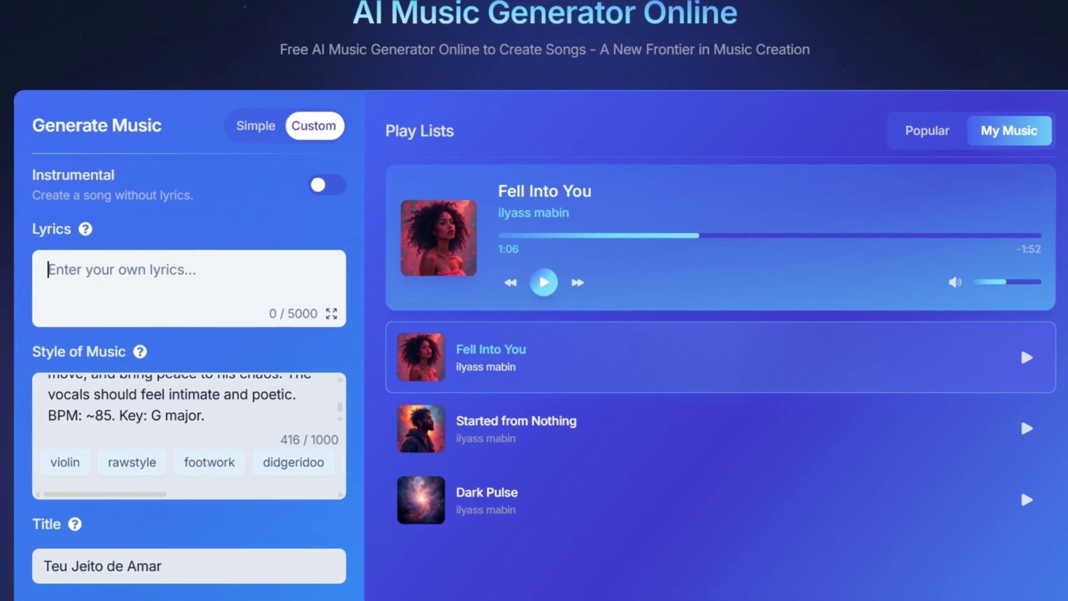
key(ctrl+v)
click(261, 423)
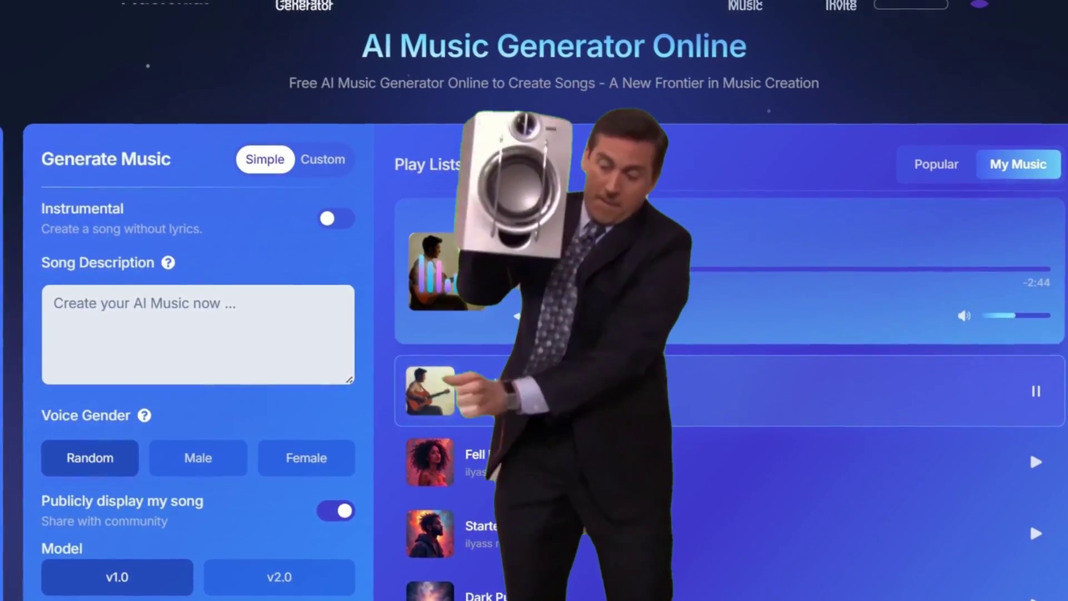
- Scroll down the Musick.ai page after generating Teu Jeito de Amar
scroll(534, 334, down, 1)
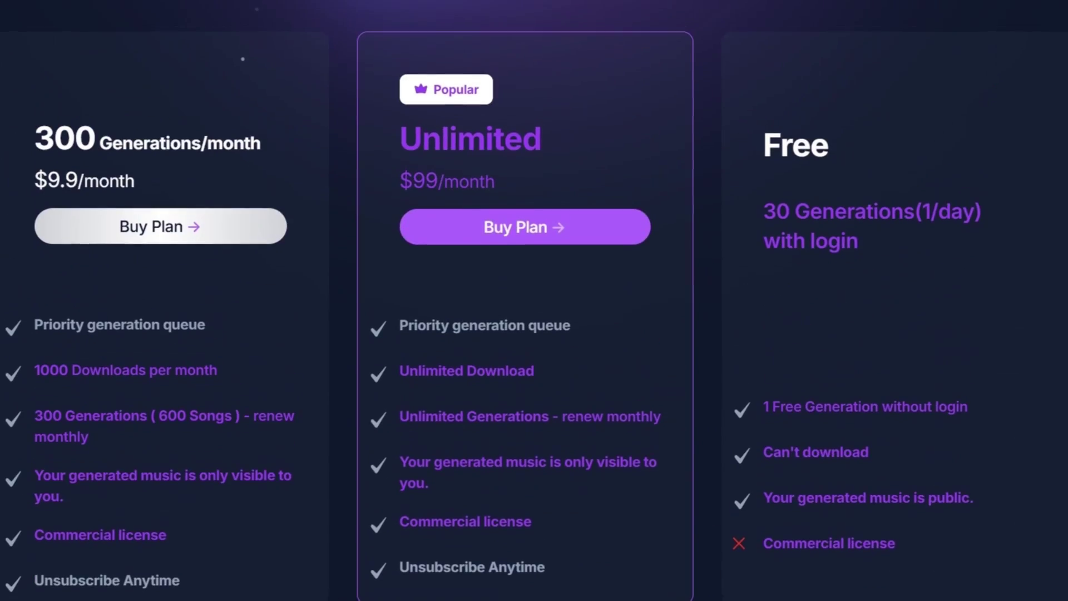
- Ask ChatGPT for YouTube channel name ideas for an AI-generated music niche
text(- with )
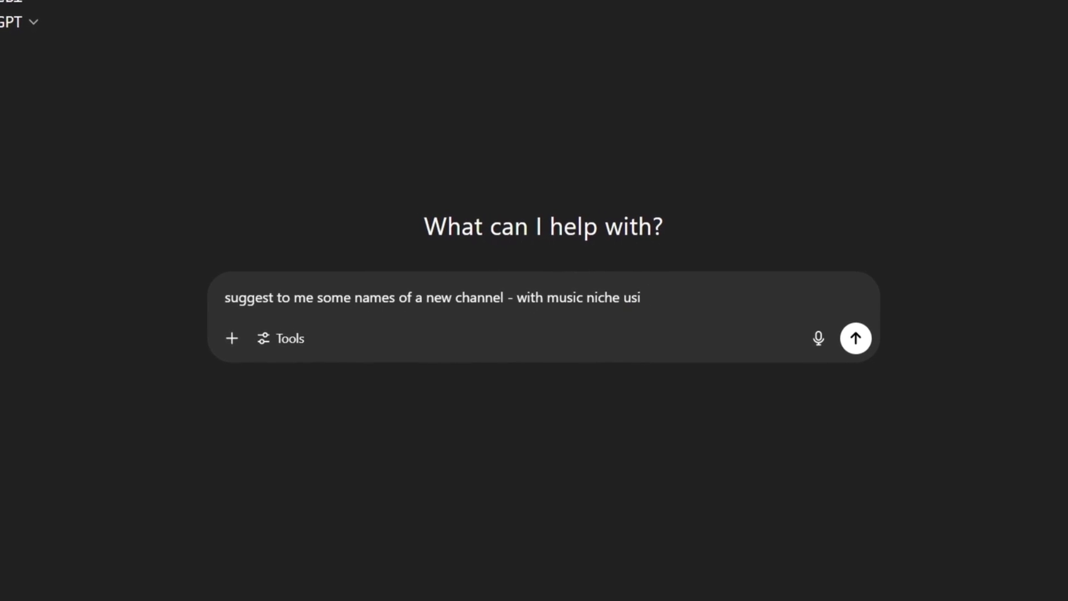
text(music niche generated by ai)
key(Return)
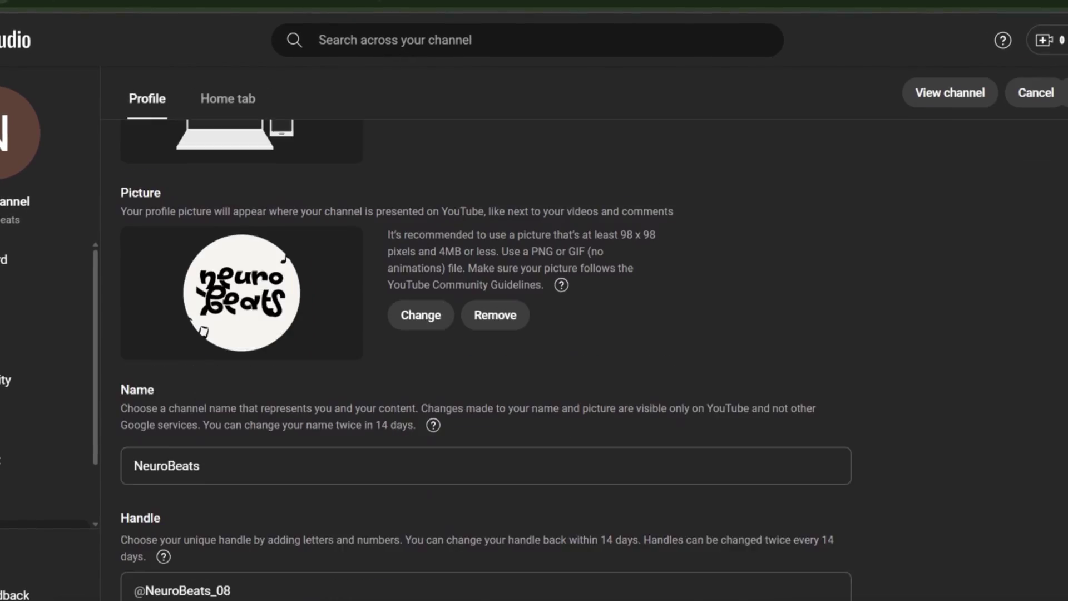
- Scroll through the Teu Jeito de Amar upload's details page in YouTube Studio
scroll(484, 333, down, 6)
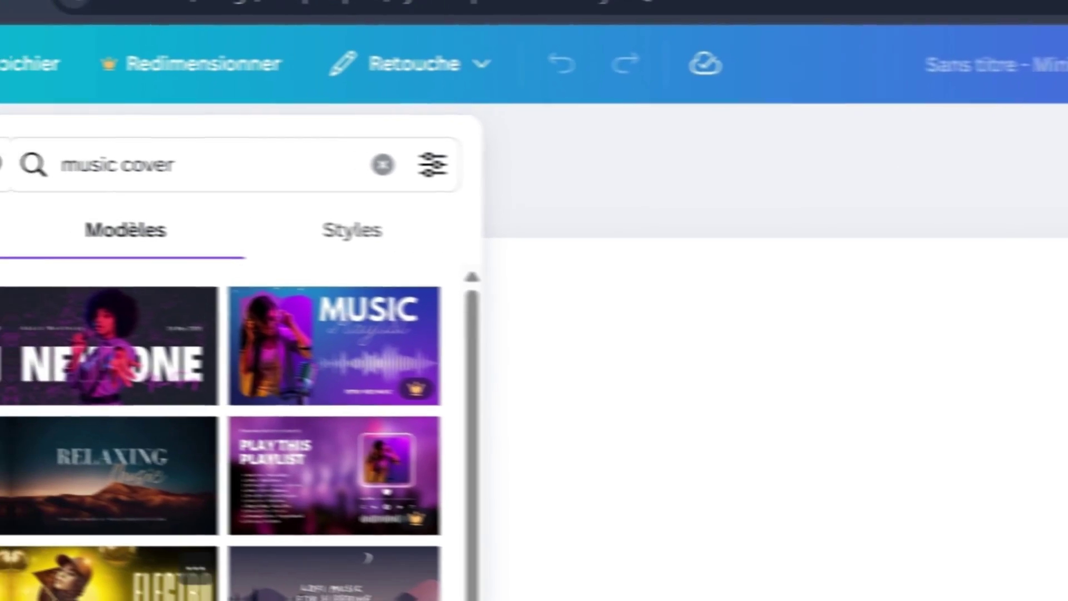
scroll(334, 434, down, 4)
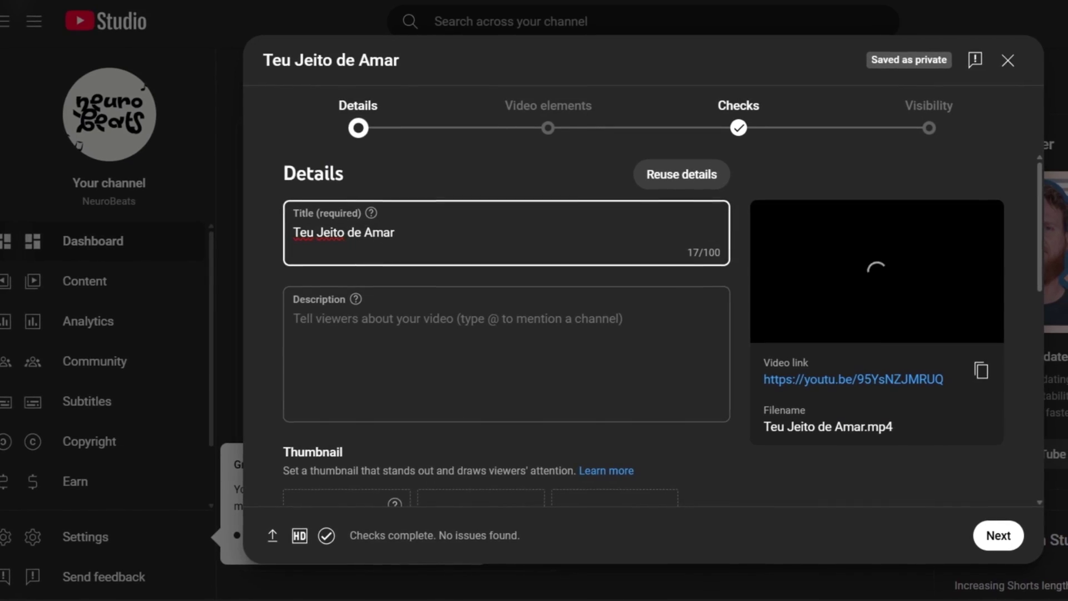
- Replace the video title with 'Teu Jeito de Amar – Chill Vibes & Deep Emotions'
key(ctrl+a)
text(Teu Jeito de Amar (AI-Generated Love Song 💘) – Chill Vibes & Deep Emotions)
drag(547, 231, 396, 231)
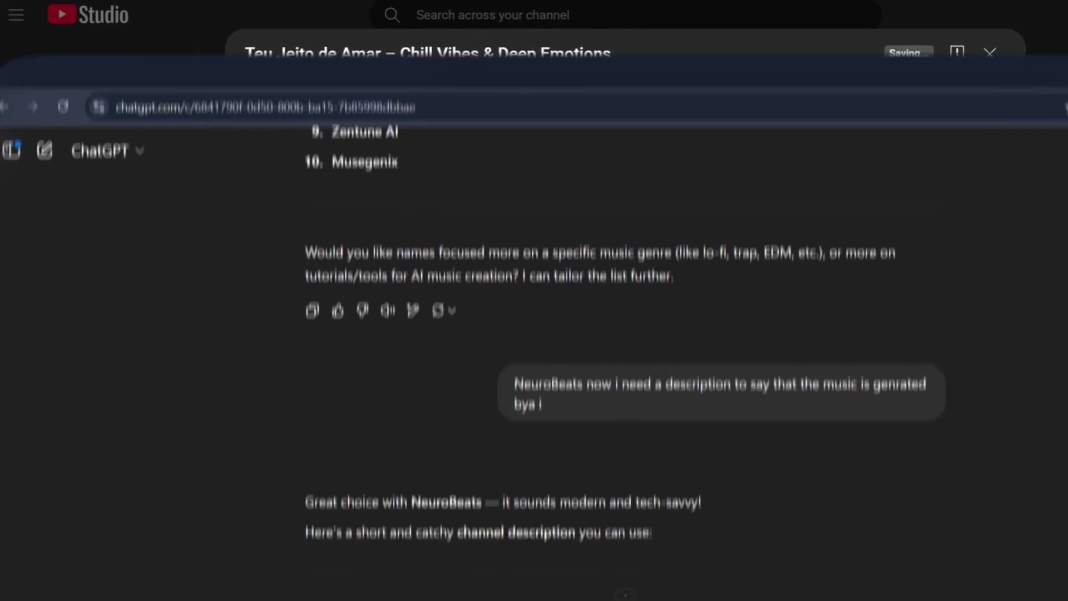
- Ask ChatGPT to rewrite the title to go viral, then request a description including the lyrics
text(rewrite me this title of this song with correct way to publish it on youtube and)
text(go viral)
key(Return)
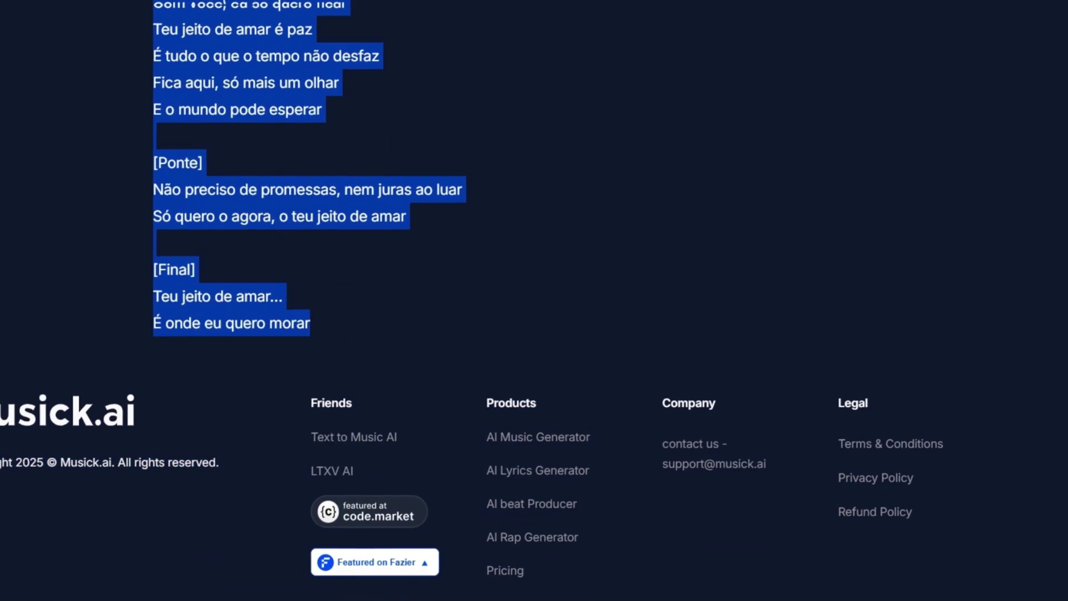
text(i need also a descripiton)
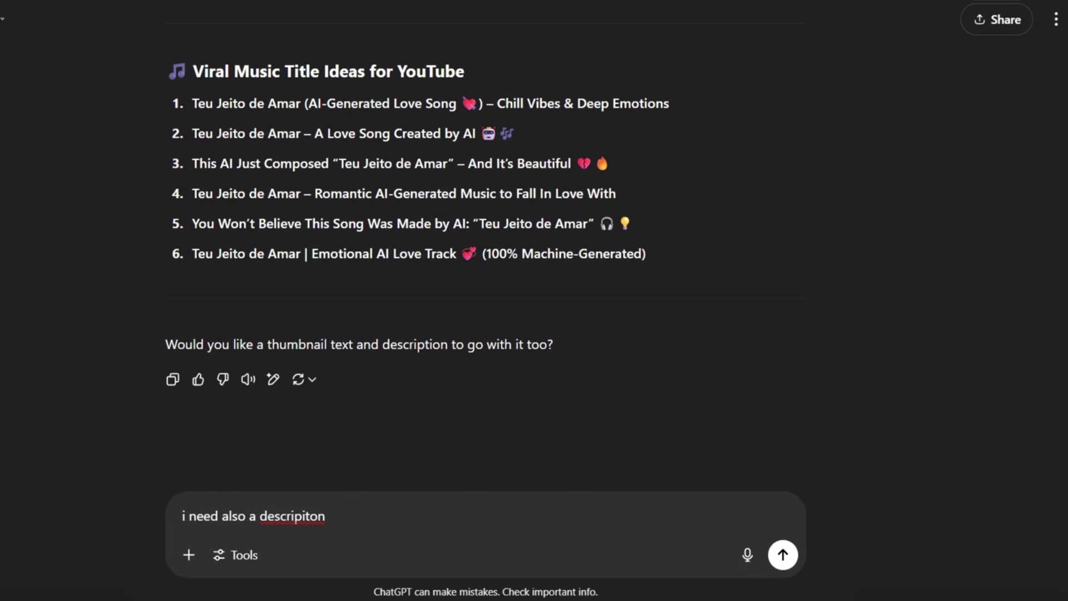
key(ctrl+v)
key(Return)
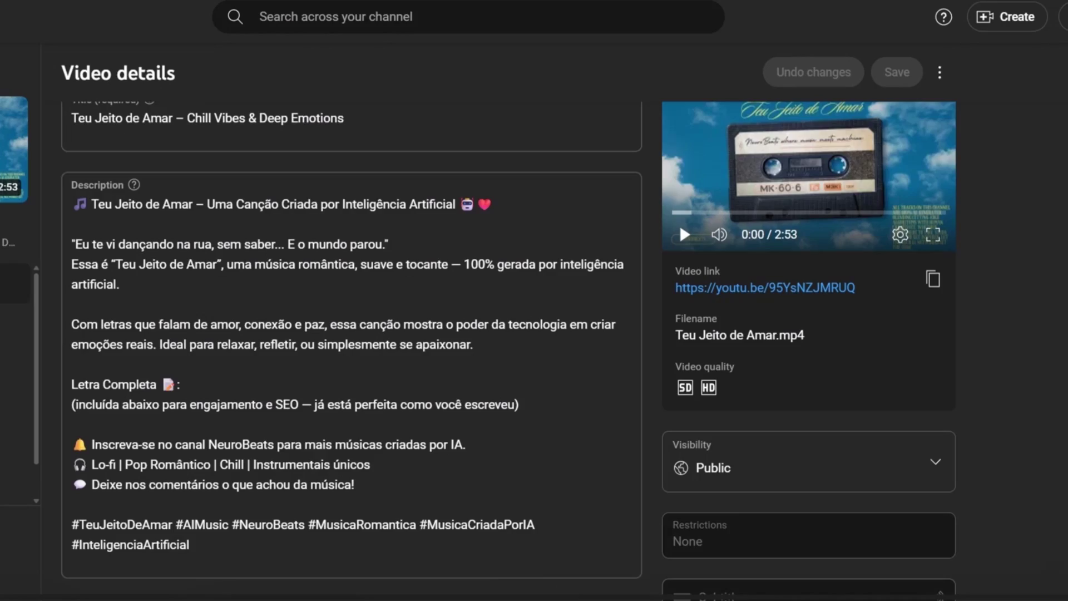
- Expand Show more to review the video's extra settings: Music category, comments on
scroll(351, 333, down, 10)
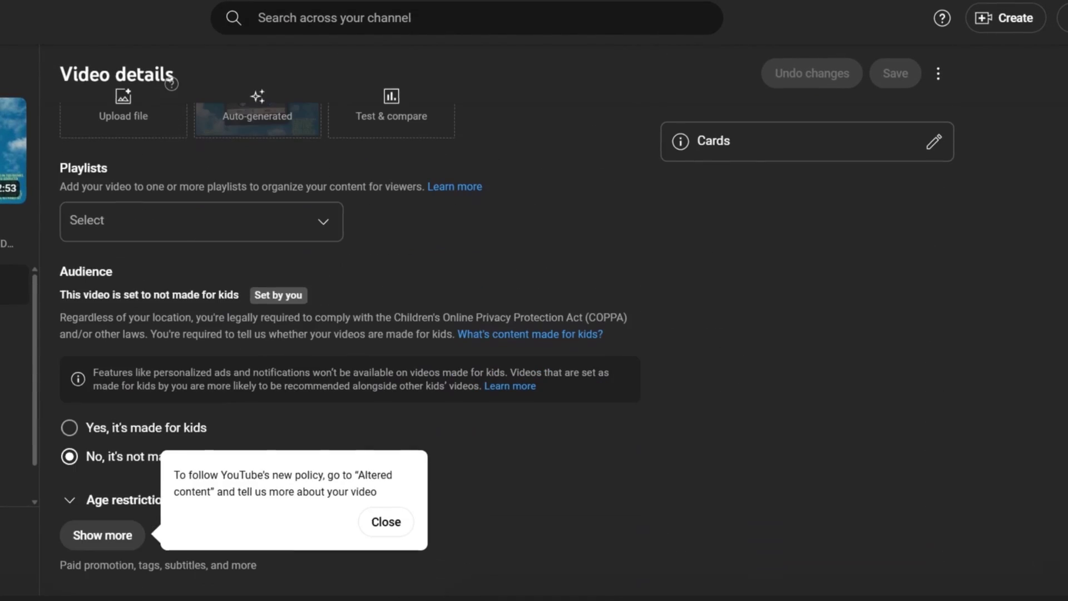
click(100, 534)
scroll(351, 334, down, 10)
scroll(351, 334, down, 10)
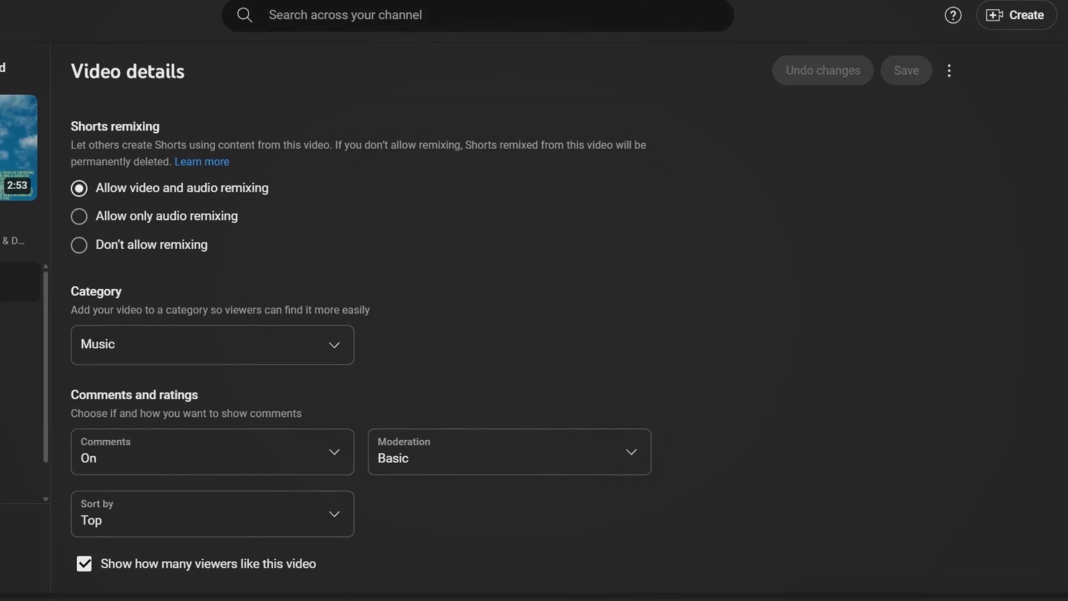